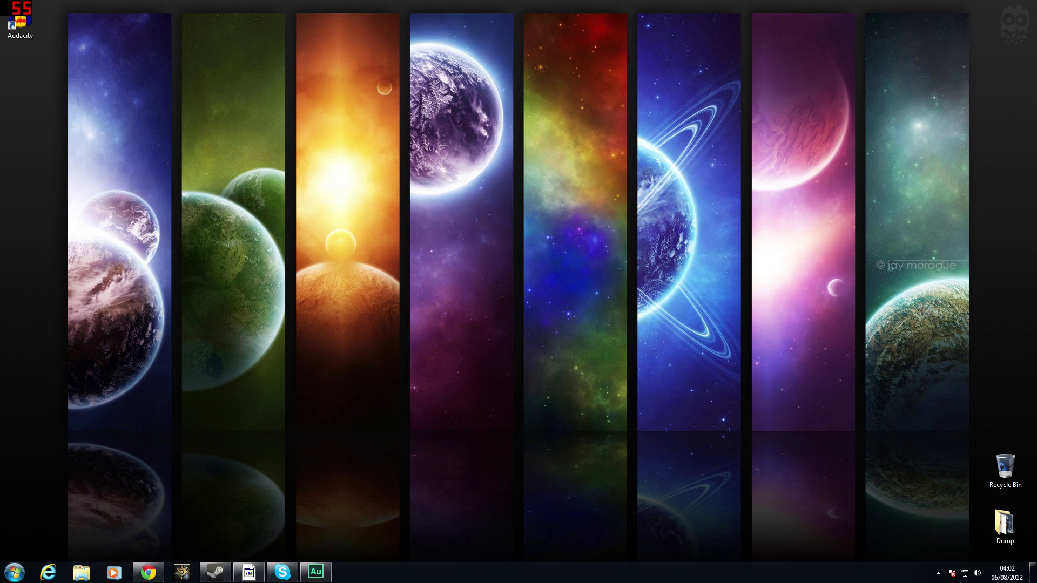
- Switch to Chrome, find the Audacity website, download Audacity 2.0.1 for Windows and close the page
key("super")
key("alt+Tab")
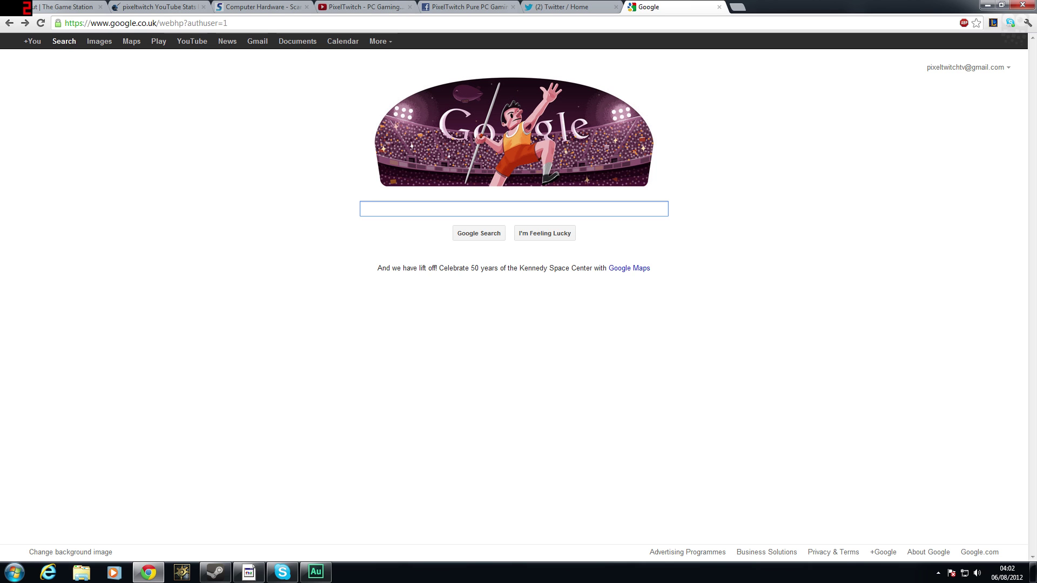
type("audacity.sourceforge.net")
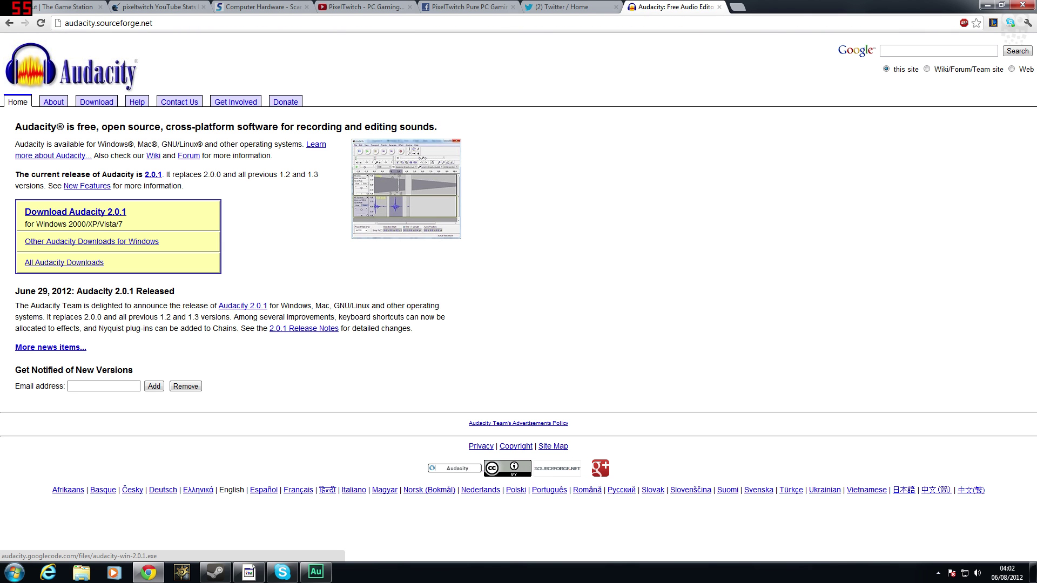
left_click(75, 212)
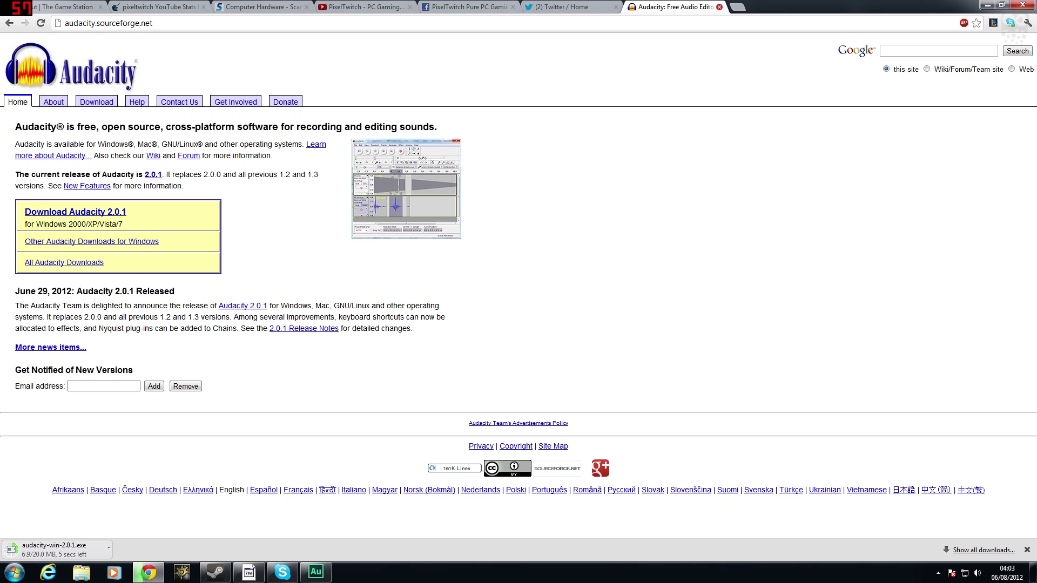
left_click(720, 7)
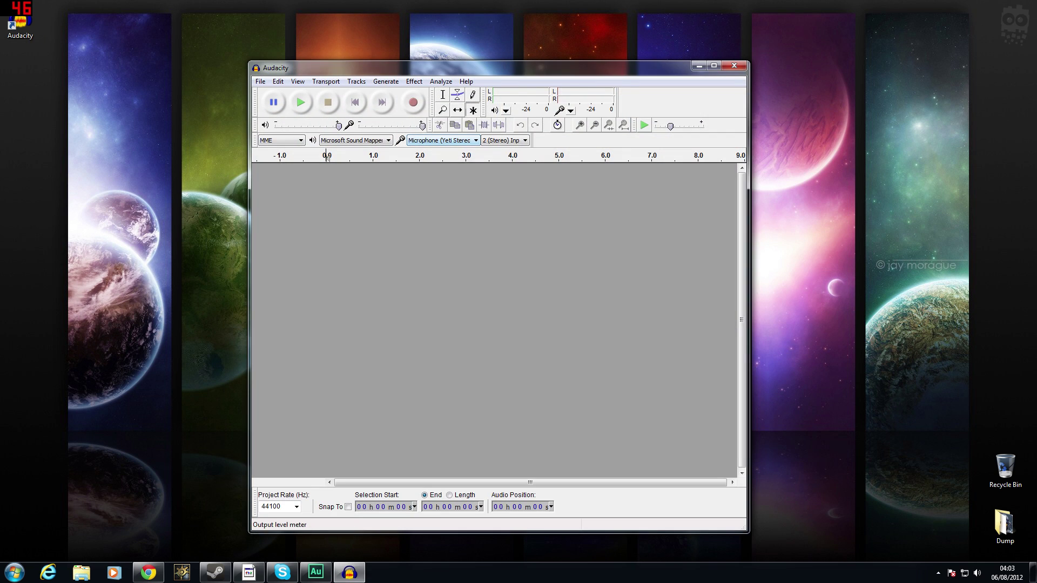
- Open Audacity, look briefly at the running recording in Audition, and place the Audacity window in the middle of the desktop
left_click_drag(521, 71, 576, 60)
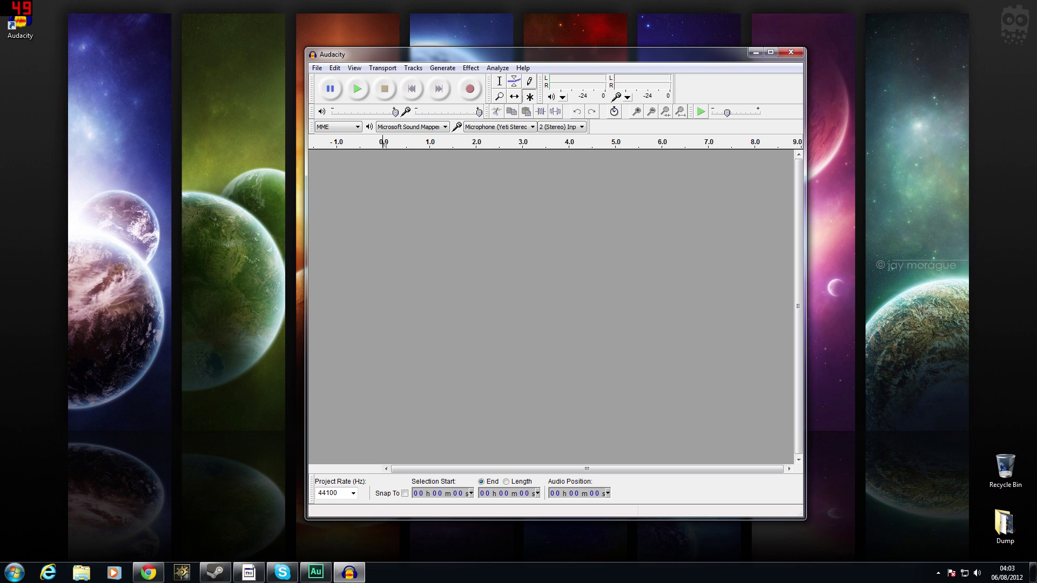
left_click_drag(555, 54, 578, 47)
left_click(316, 572)
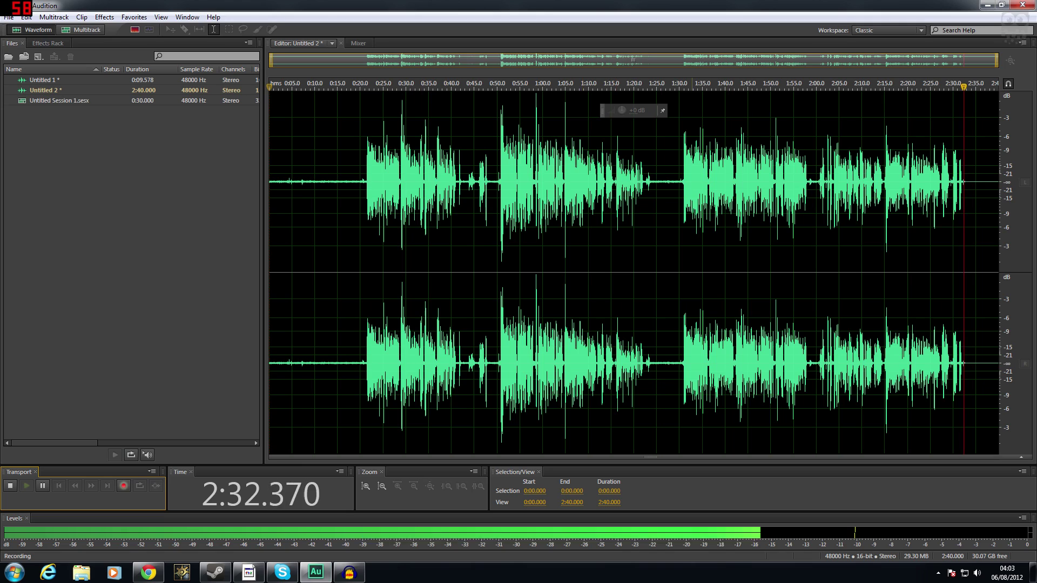
left_click(316, 572)
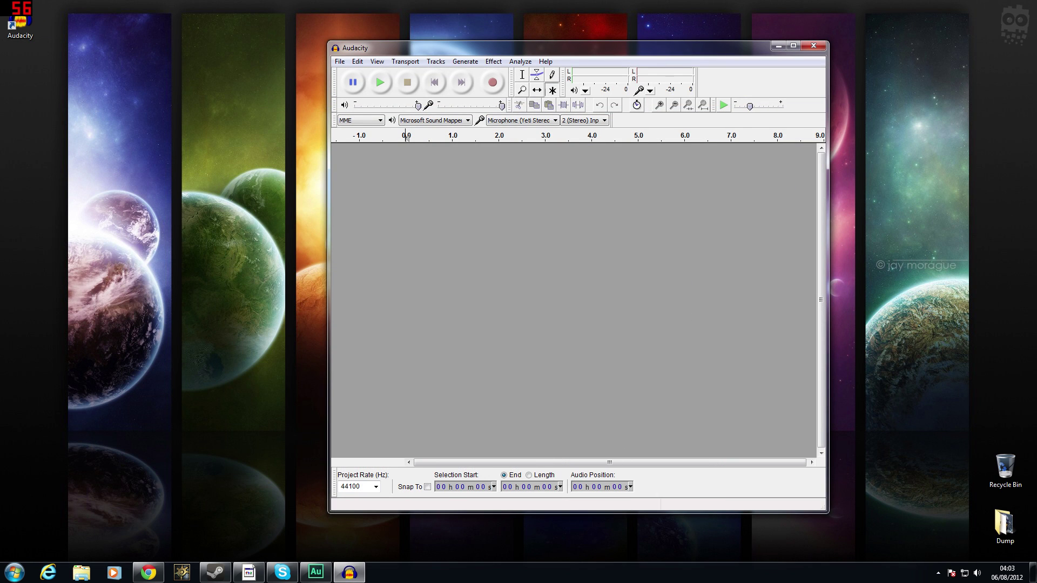
left_click_drag(578, 48, 536, 46)
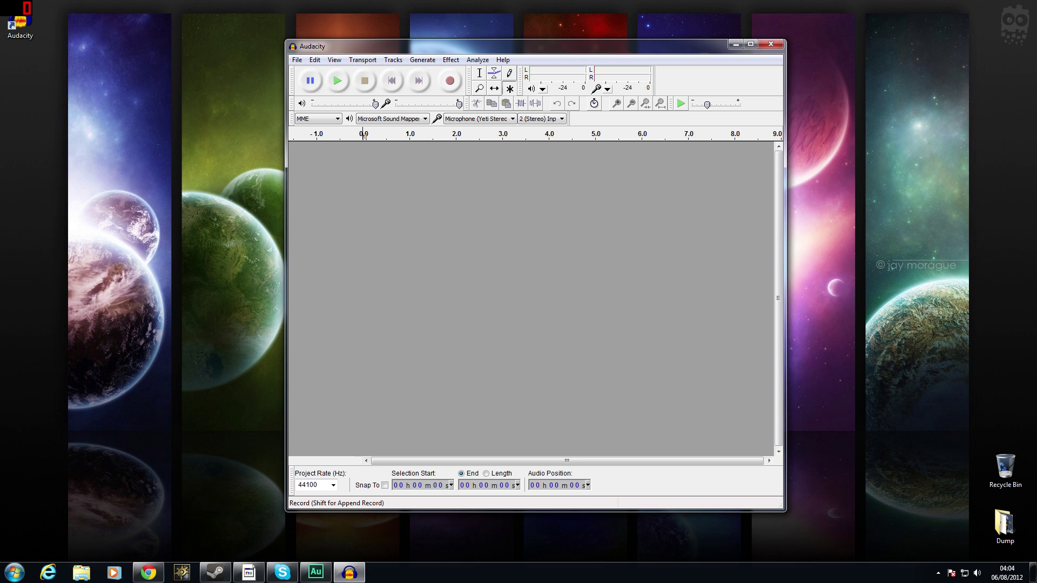
- Record a voice track of about 14 seconds and a second track of about 9 seconds containing only background noise
left_click(450, 81)
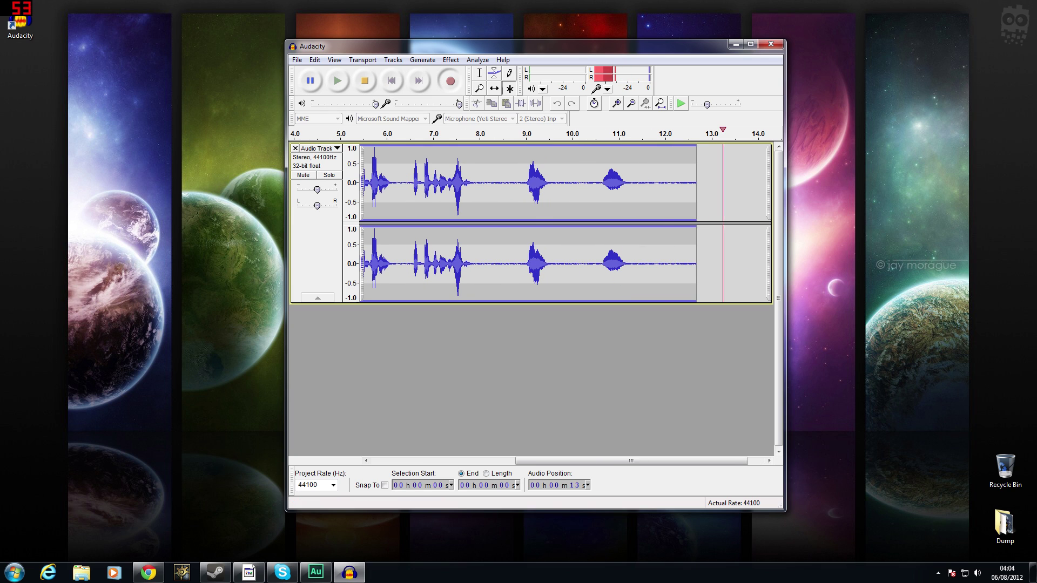
left_click(364, 81)
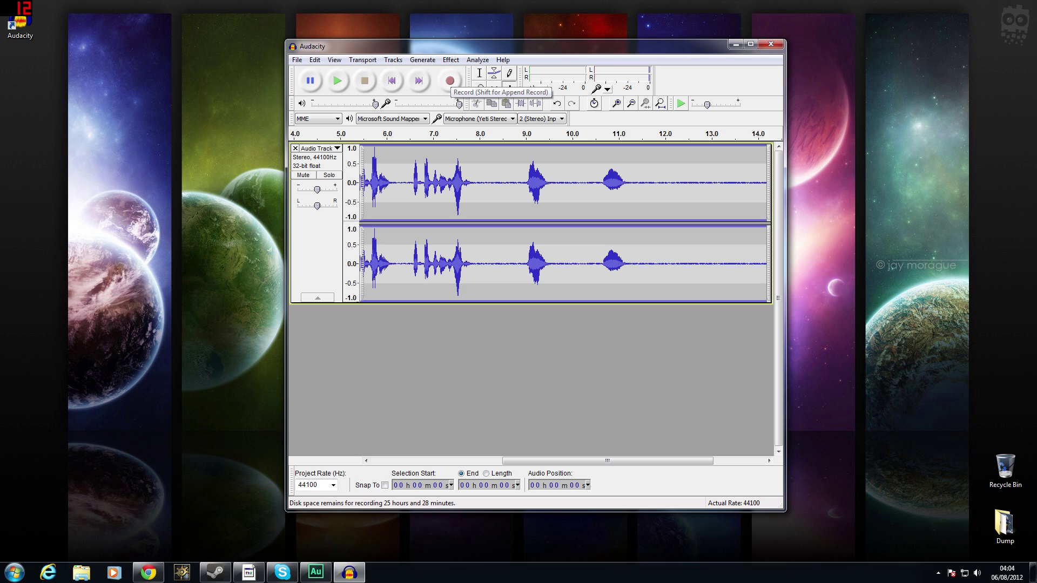
left_click(449, 81)
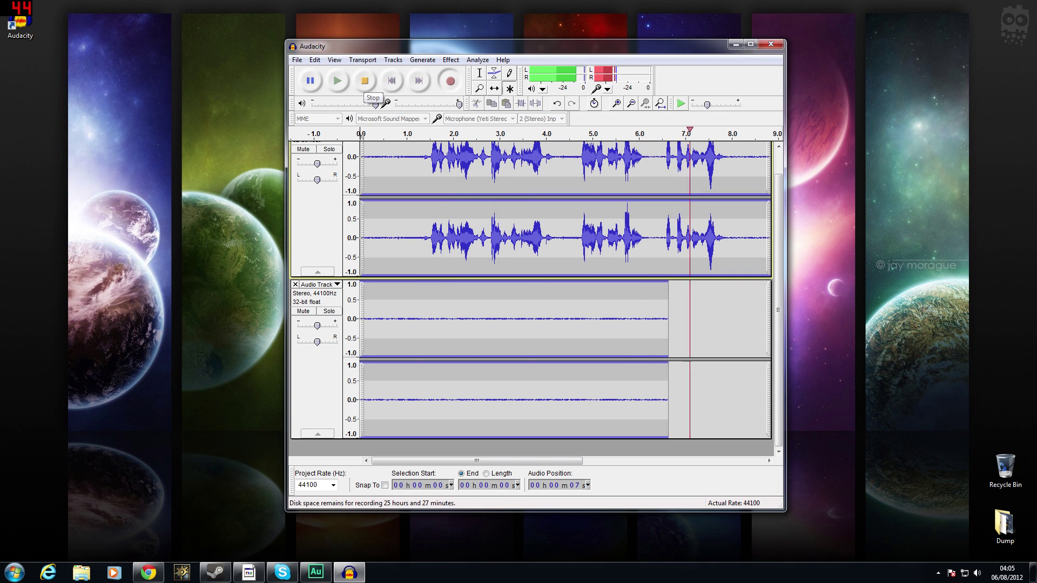
left_click(365, 81)
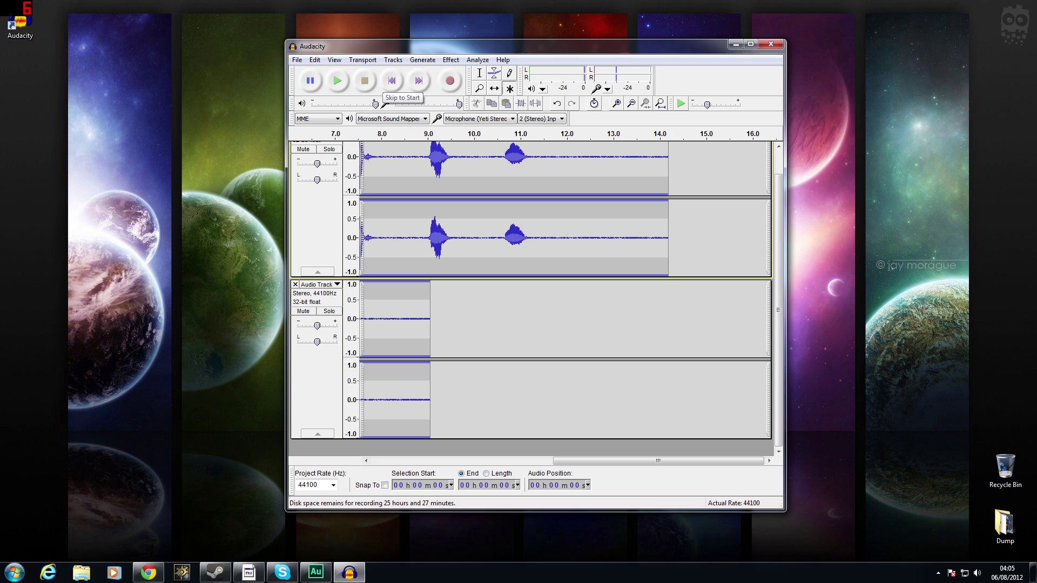
- Mute the background-noise track and play back the voice track from near its start
left_click(303, 311)
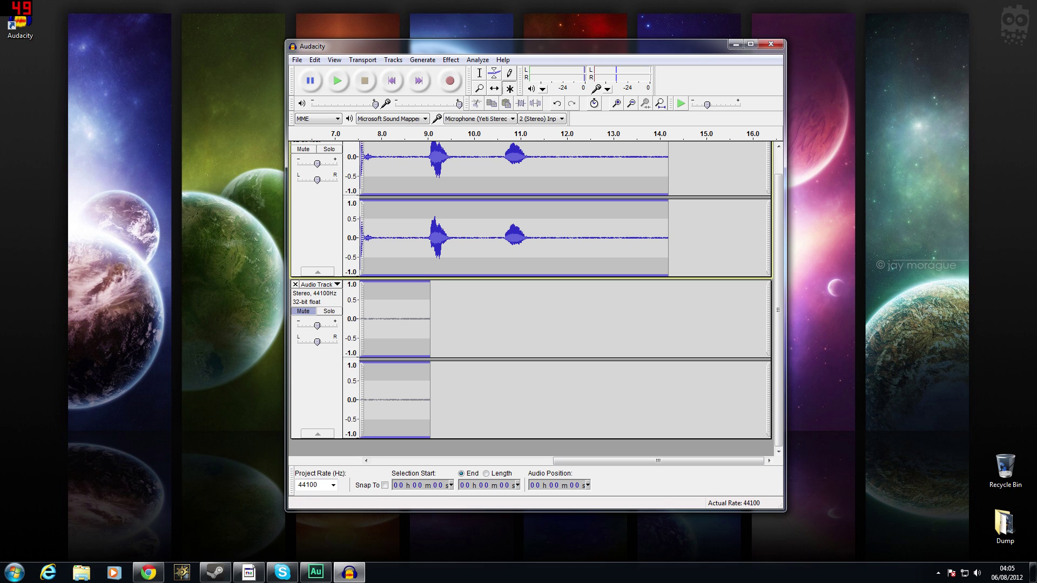
left_click_drag(658, 460, 476, 461)
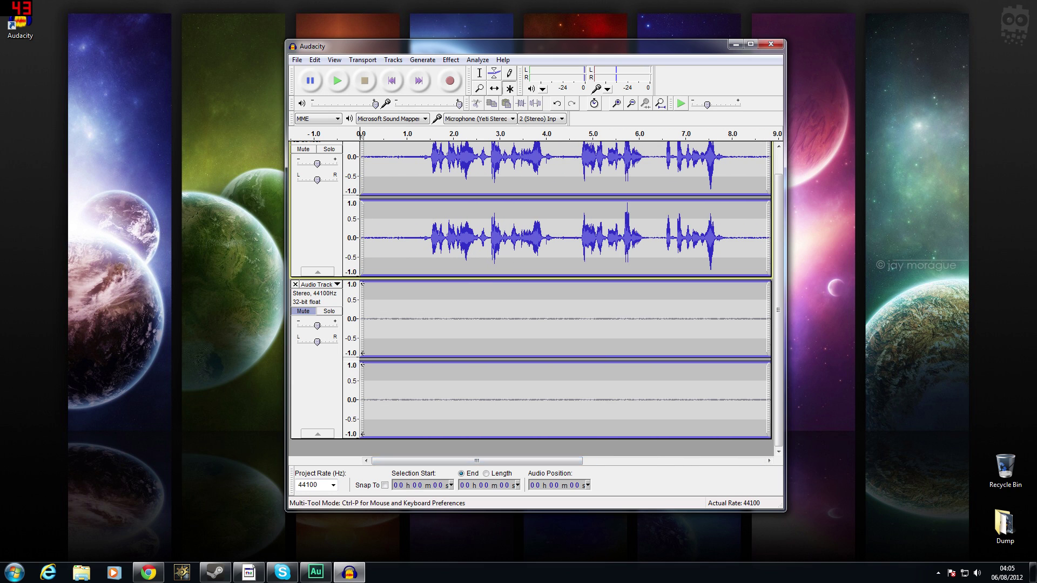
left_click(376, 232)
scroll(535, 291, "up", 1)
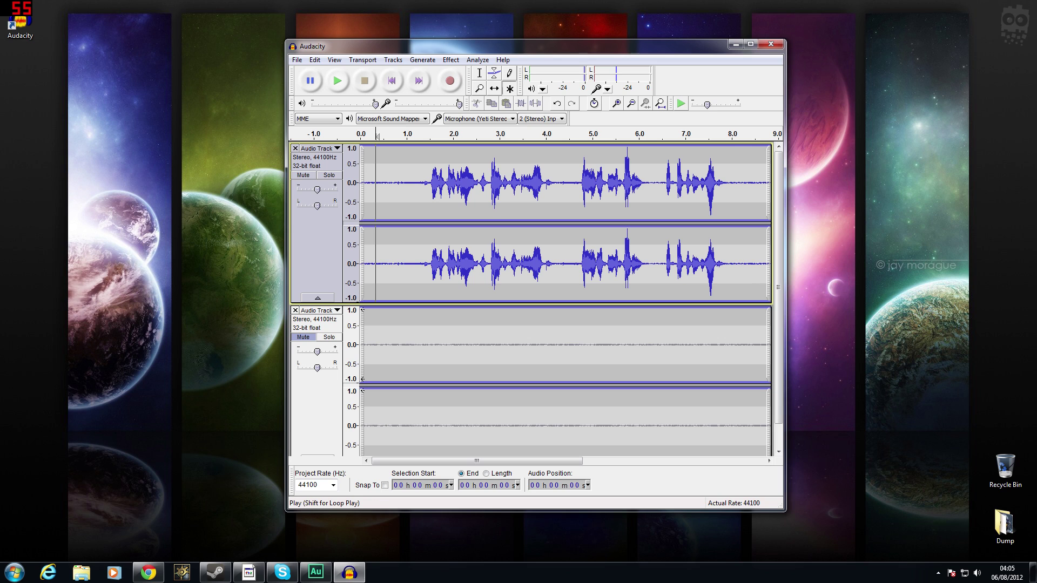
left_click(337, 81)
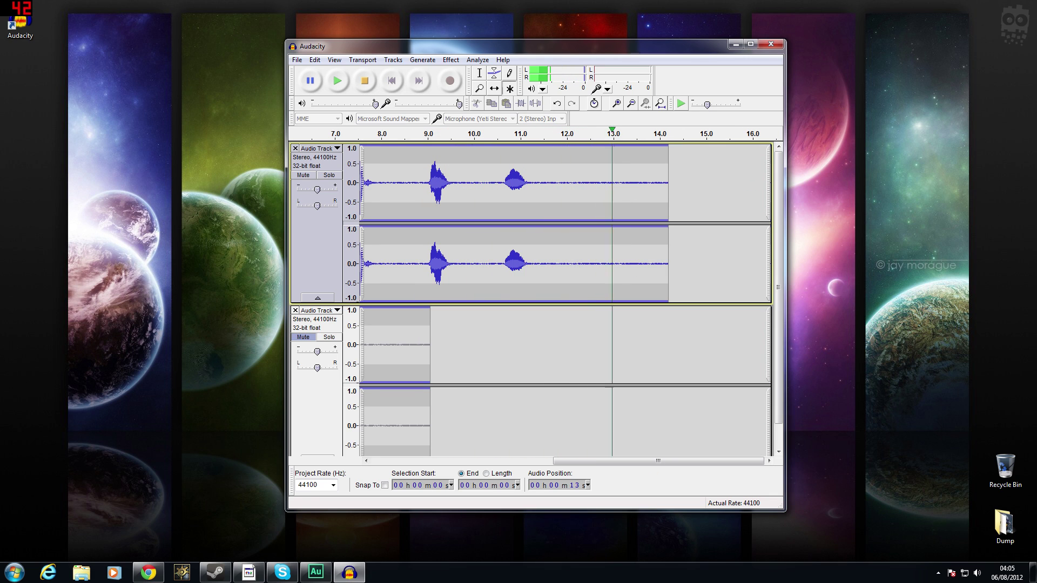
left_click(365, 81)
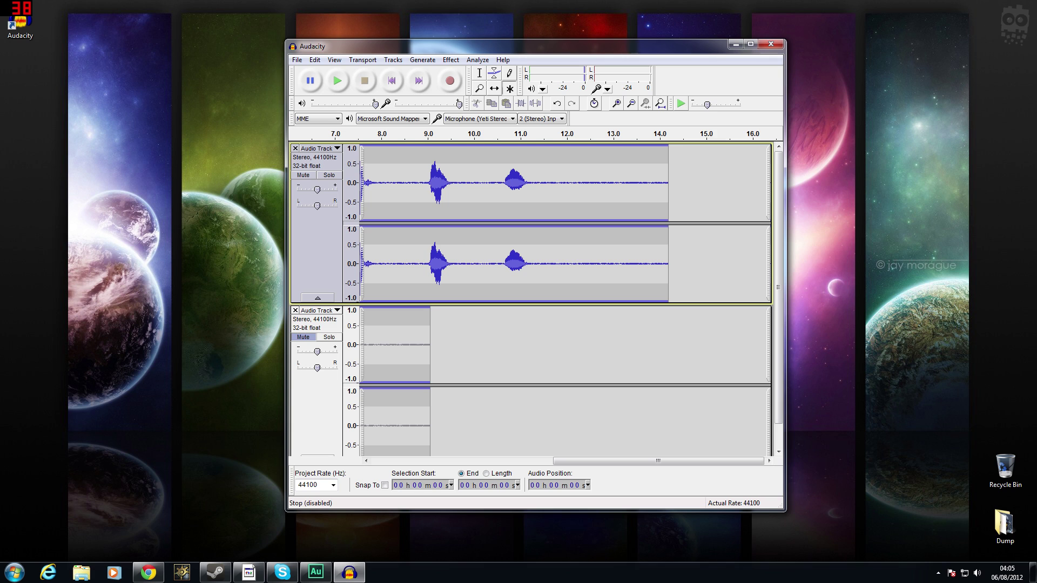
- Mute the voice track, unmute the background-noise track and listen to several seconds of it from near the start
left_click(303, 175)
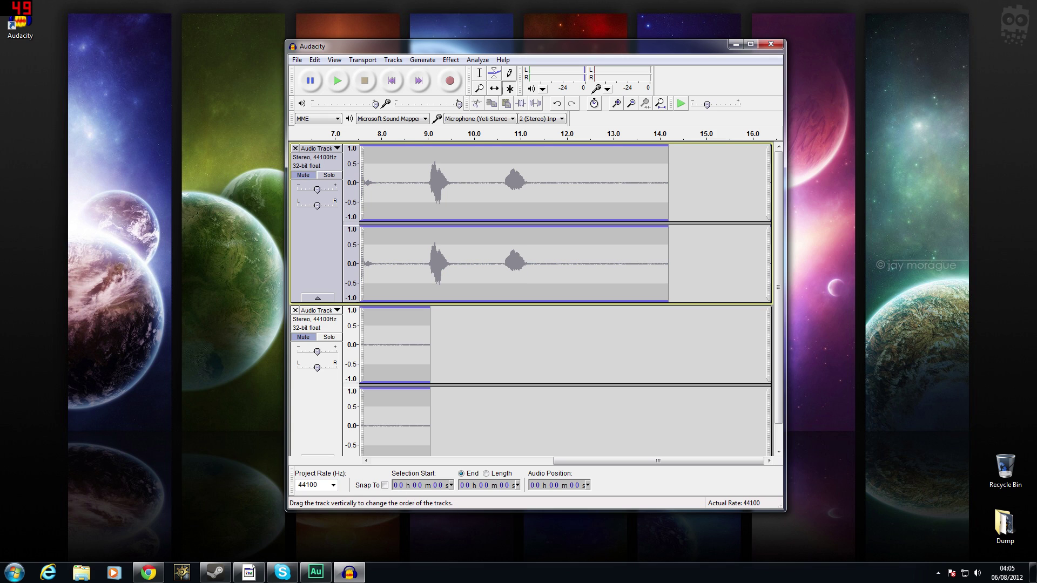
left_click(303, 337)
left_click_drag(658, 461, 477, 461)
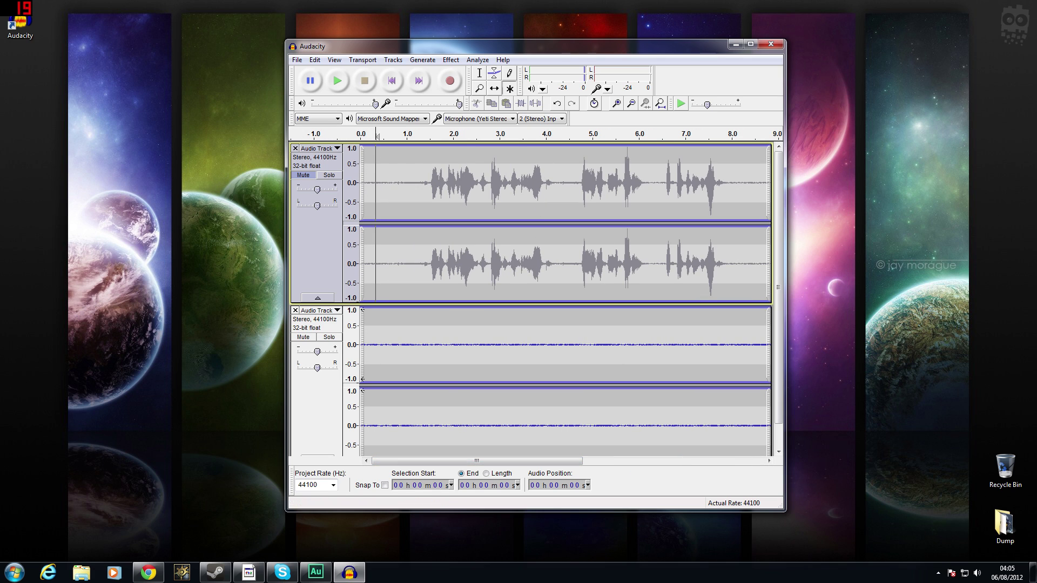
left_click(375, 346)
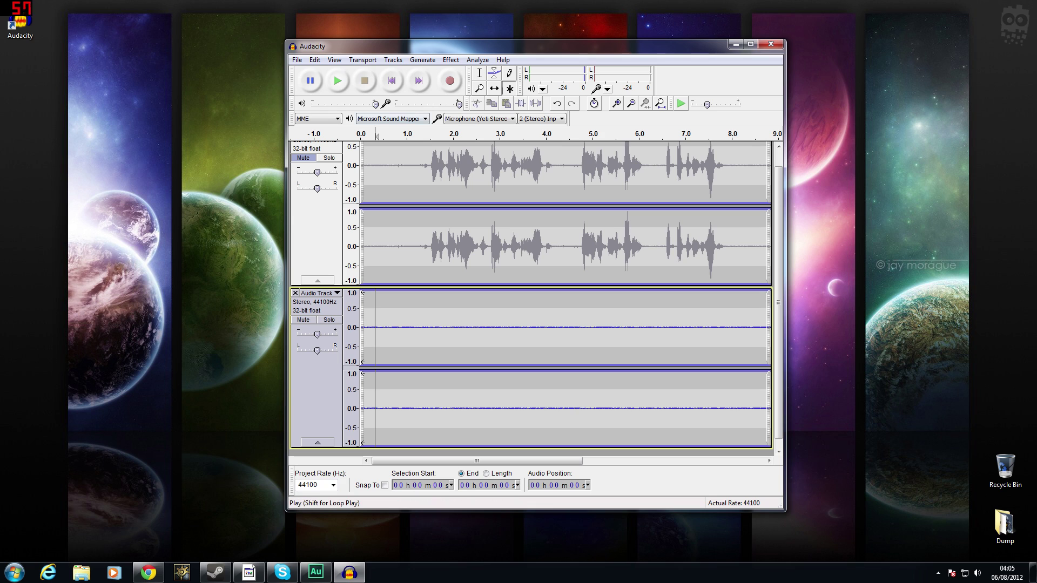
key("space")
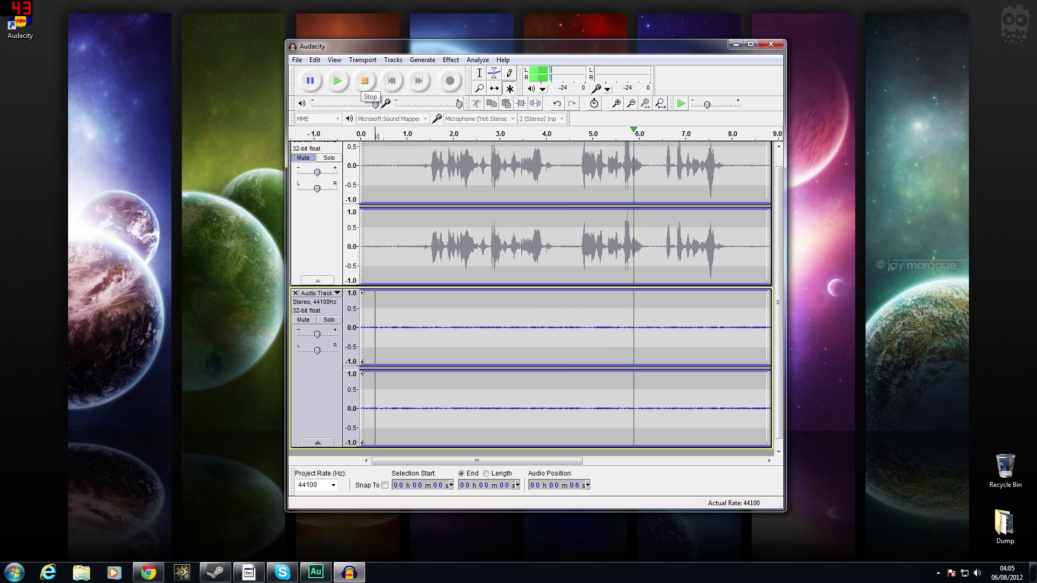
left_click(364, 80)
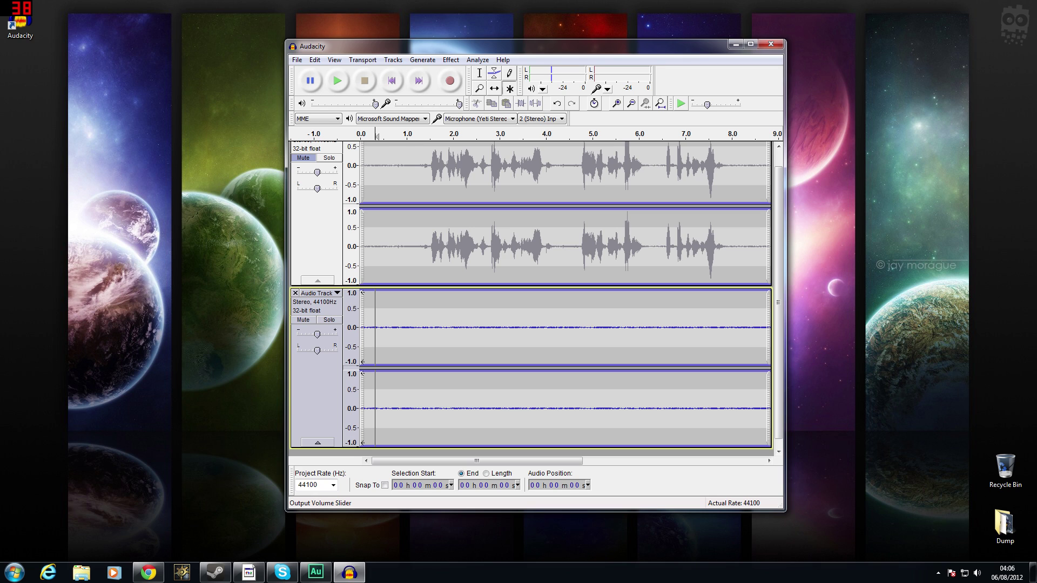
- Select the entire background-noise track and capture a noise profile from it with Noise Removal
double_click(375, 328)
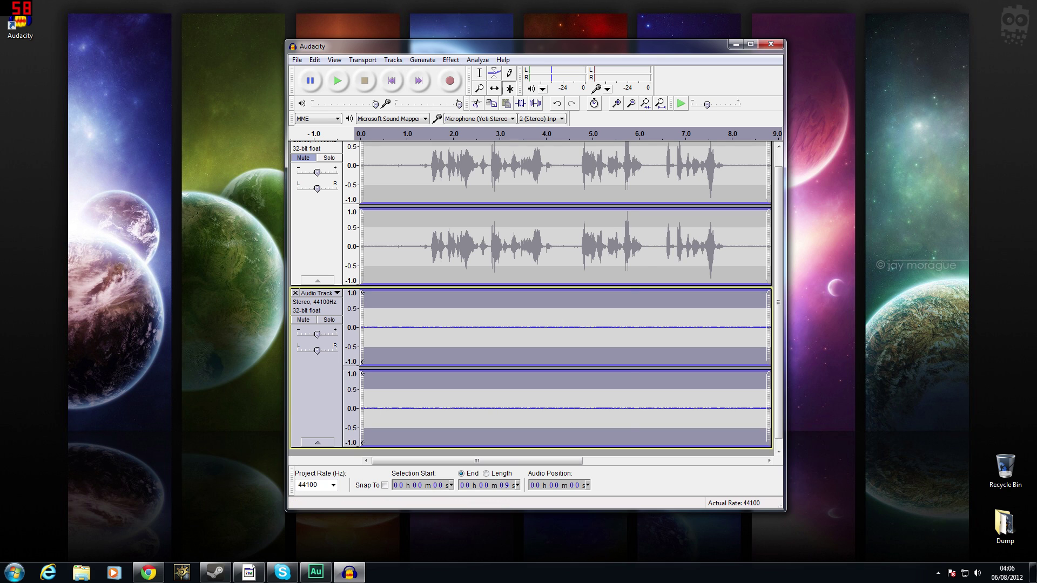
left_click(478, 60)
mouse_move(451, 60)
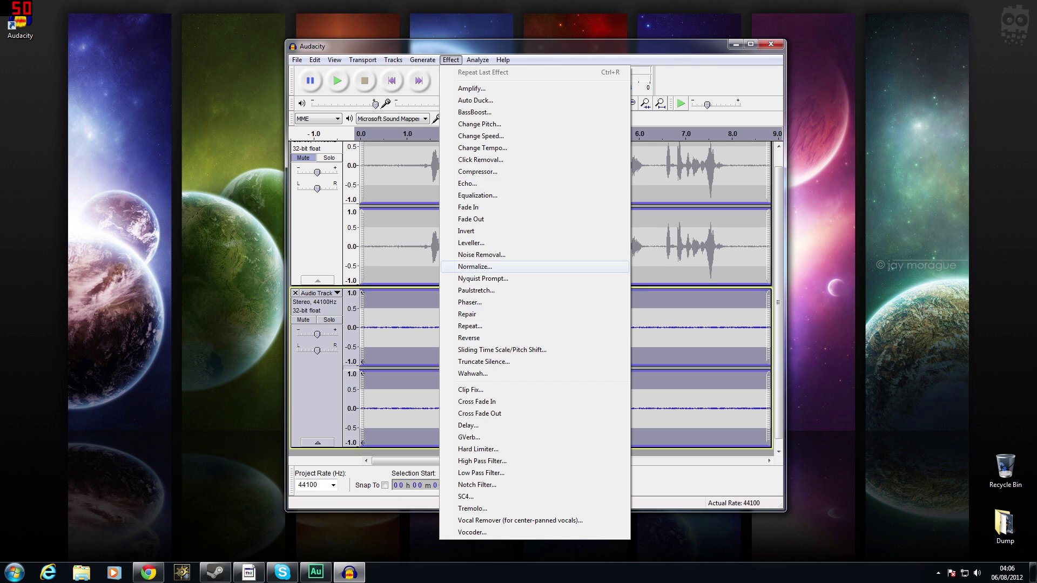
left_click(497, 255)
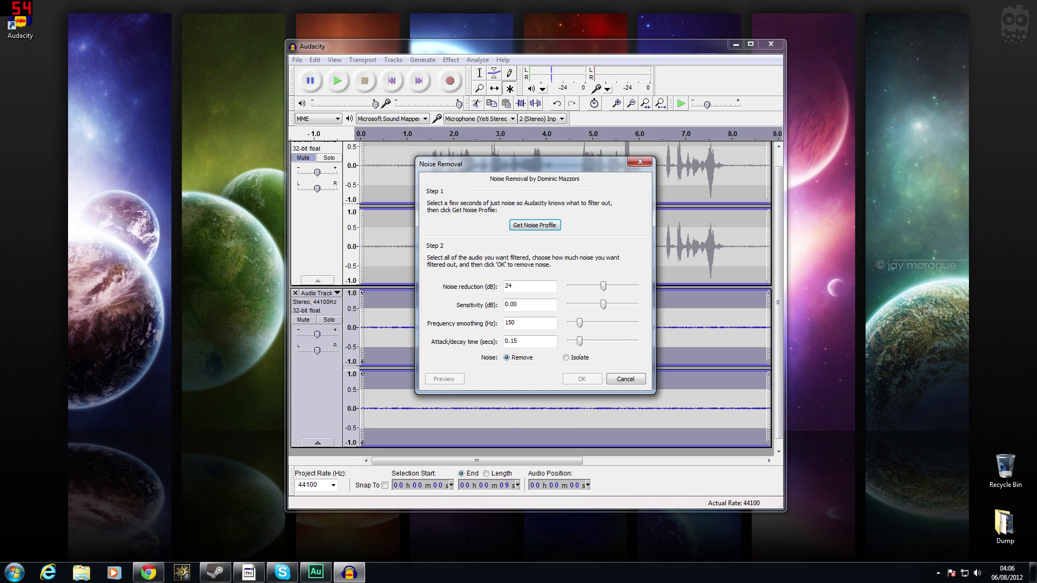
left_click_drag(532, 164, 734, 113)
left_click(736, 174)
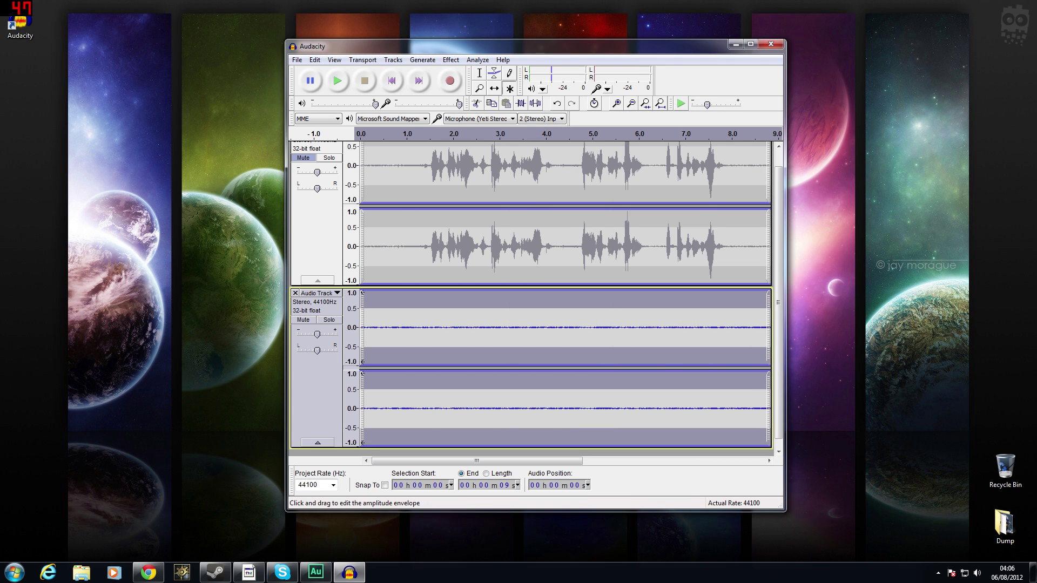
- Apply Noise Removal to the recorded audio using the captured profile, with 24 dB reduction, 0.00 sensitivity, 150 Hz smoothing and 0.15 s attack/decay
mouse_move(374, 328)
left_mouse_down()
mouse_move(708, 328)
mouse_move(380, 329)
left_mouse_up()
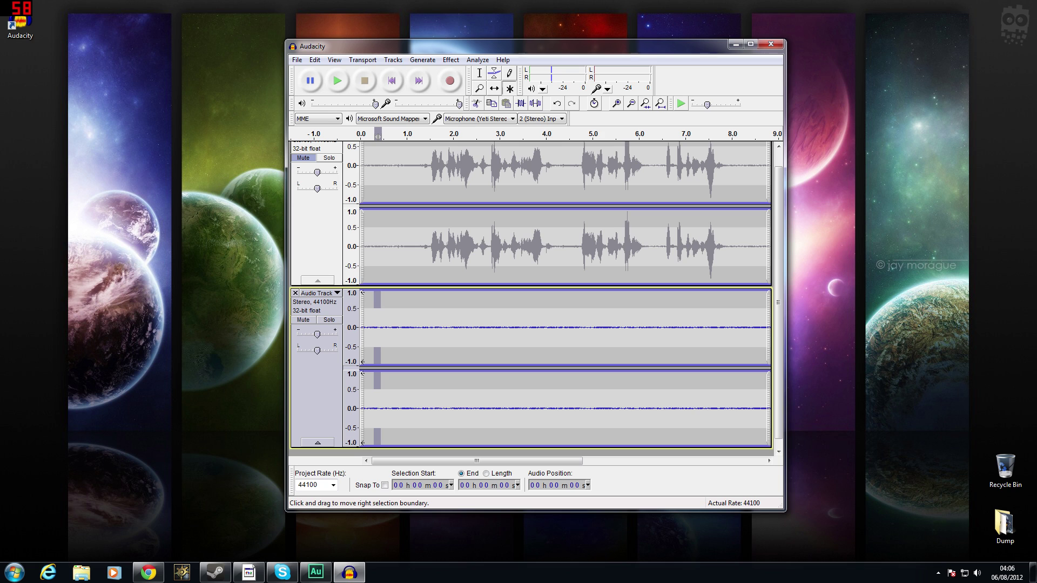
left_click(409, 226)
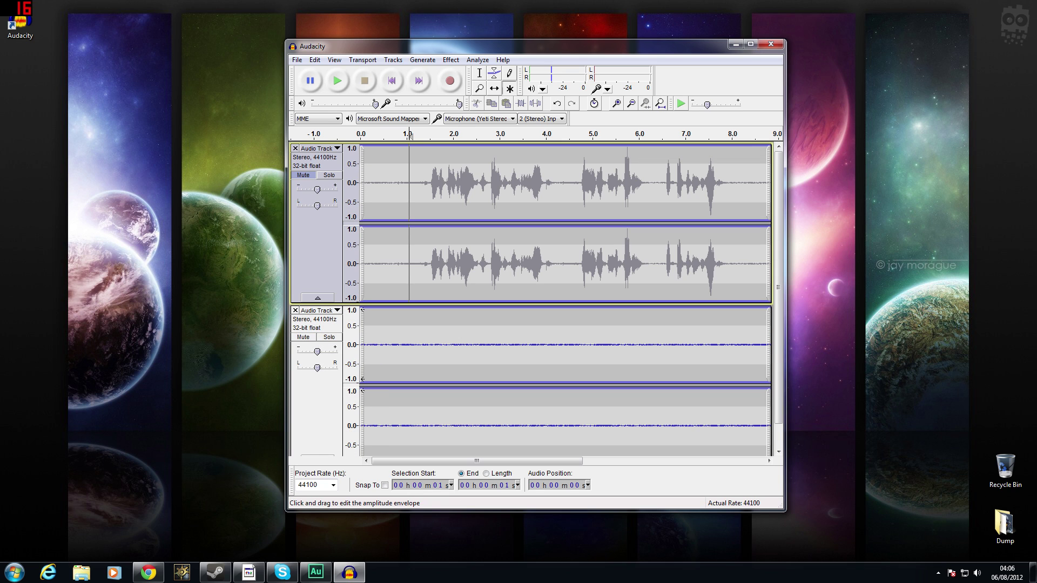
double_click(409, 216)
left_click(451, 60)
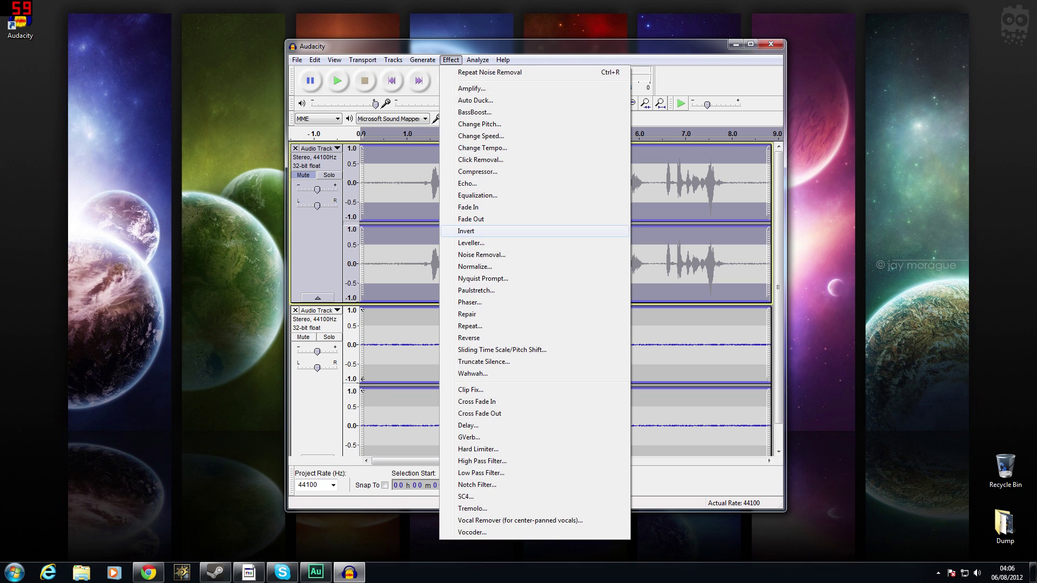
left_click(481, 254)
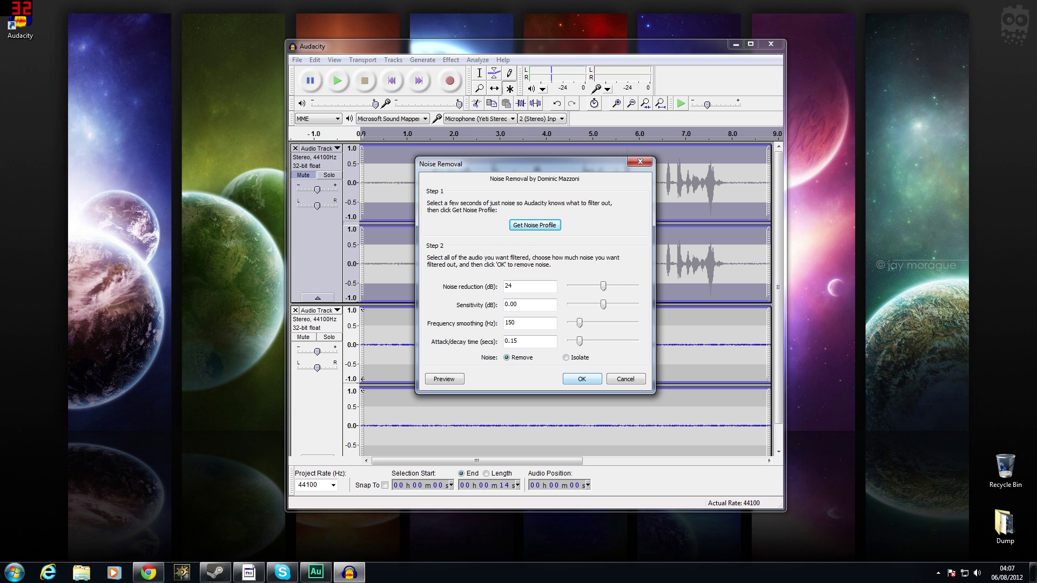
left_click(582, 378)
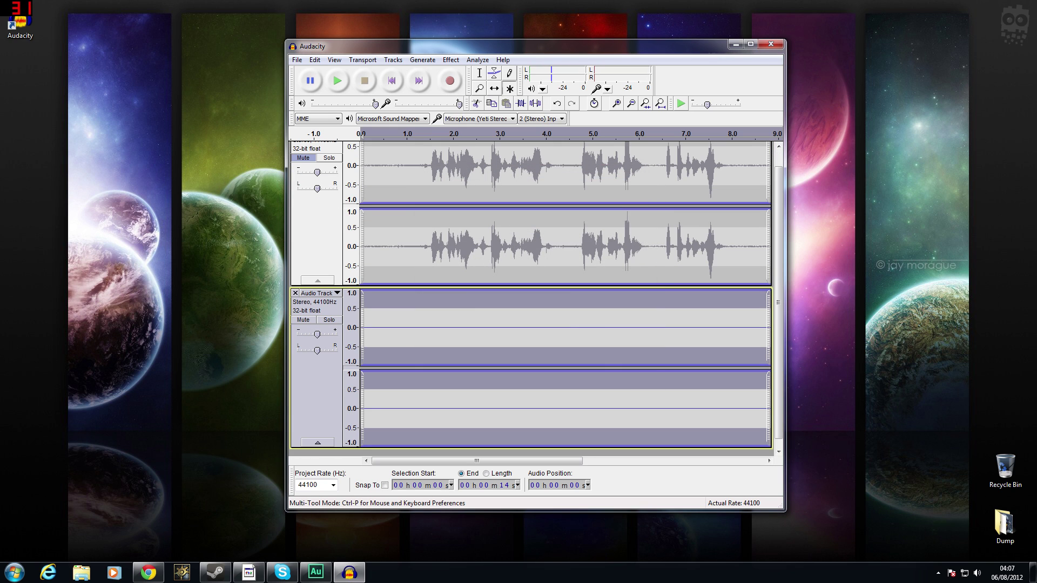
- Select the entire voice track and capture a noise profile from it with Noise Removal
left_click_drag(361, 379, 779, 378)
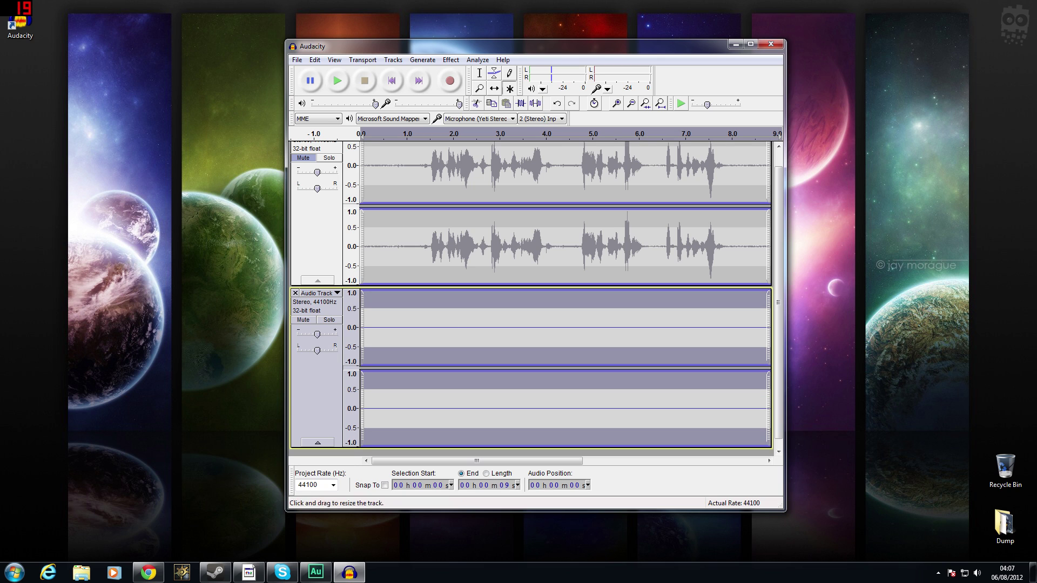
double_click(422, 237)
left_click_drag(422, 378, 717, 378)
double_click(476, 238)
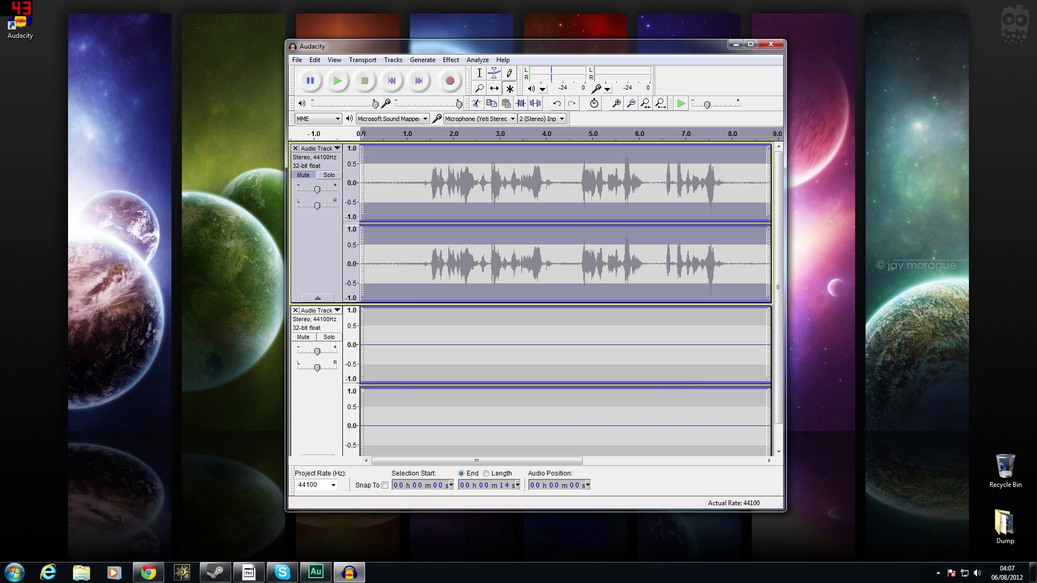
left_click(450, 60)
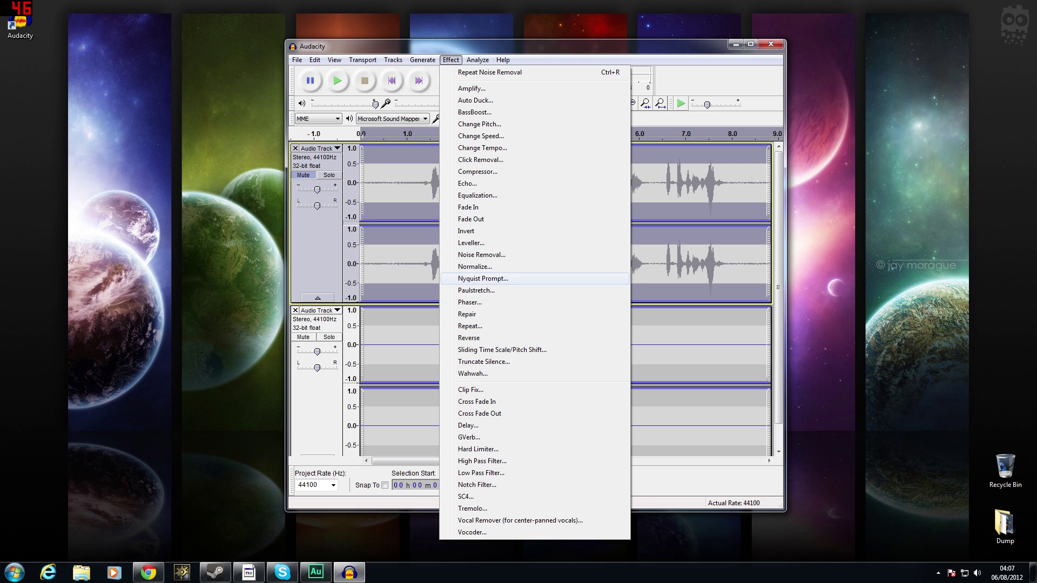
left_click(475, 254)
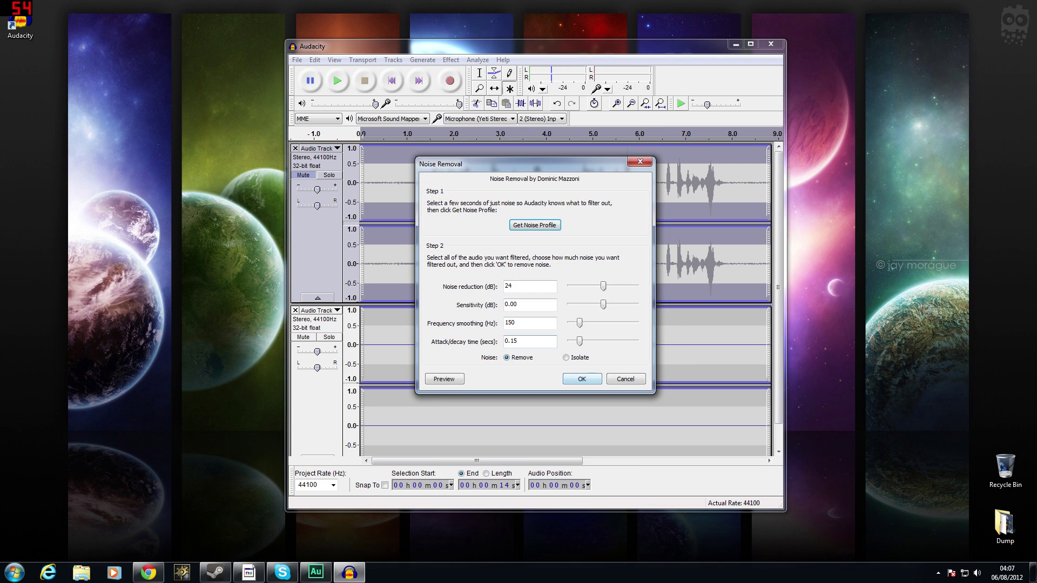
left_click(534, 224)
- Select the quiet opening of the voice track, from its start to about 1.5 seconds
left_click_drag(373, 254, 328, 254)
left_click(707, 254)
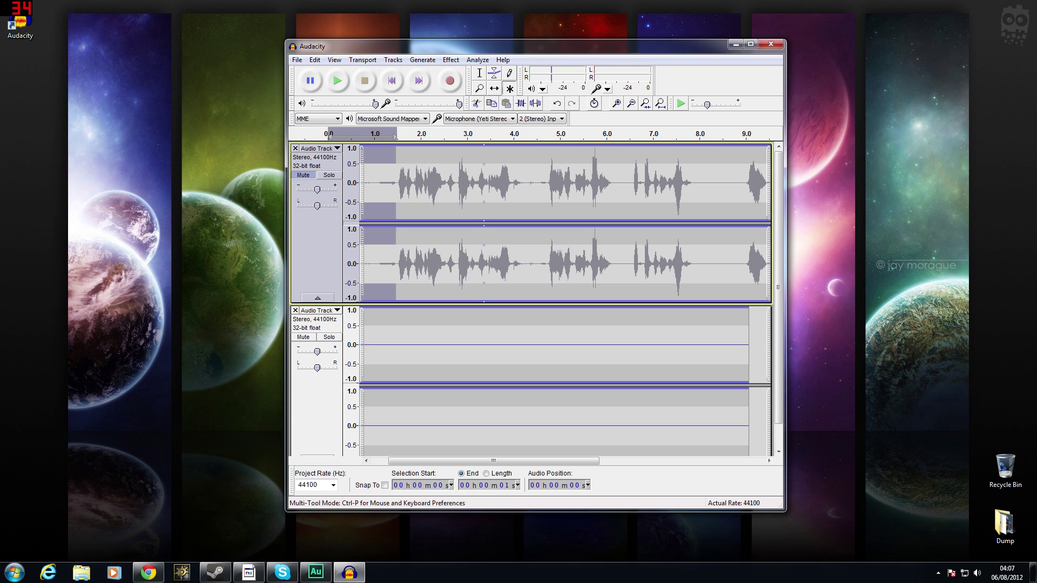
left_click(483, 164)
left_click(552, 163)
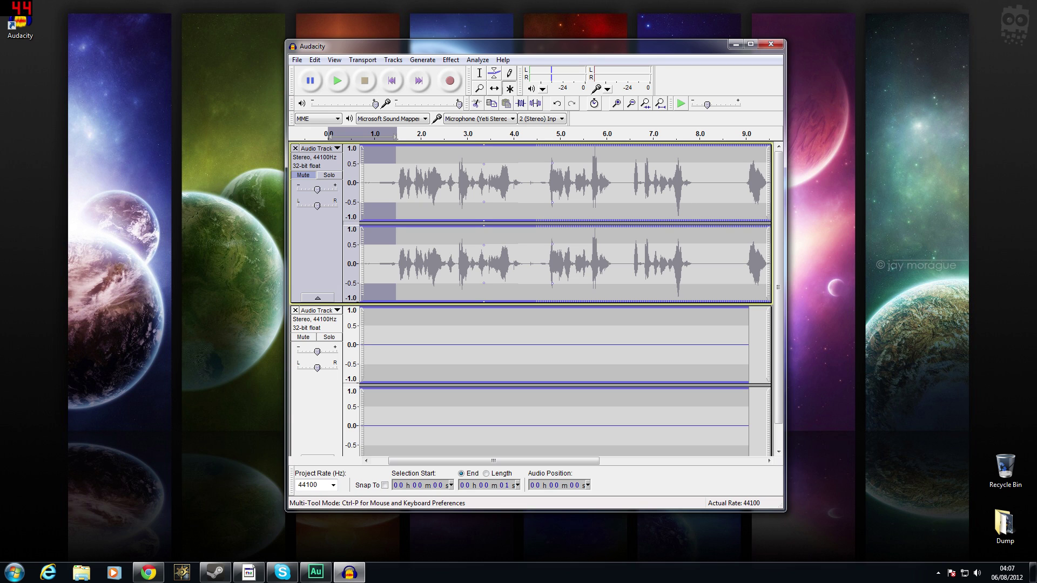
- Play back a few seconds of the project from near its start with the voice track still muted
left_click_drag(493, 460, 476, 461)
left_click(373, 183)
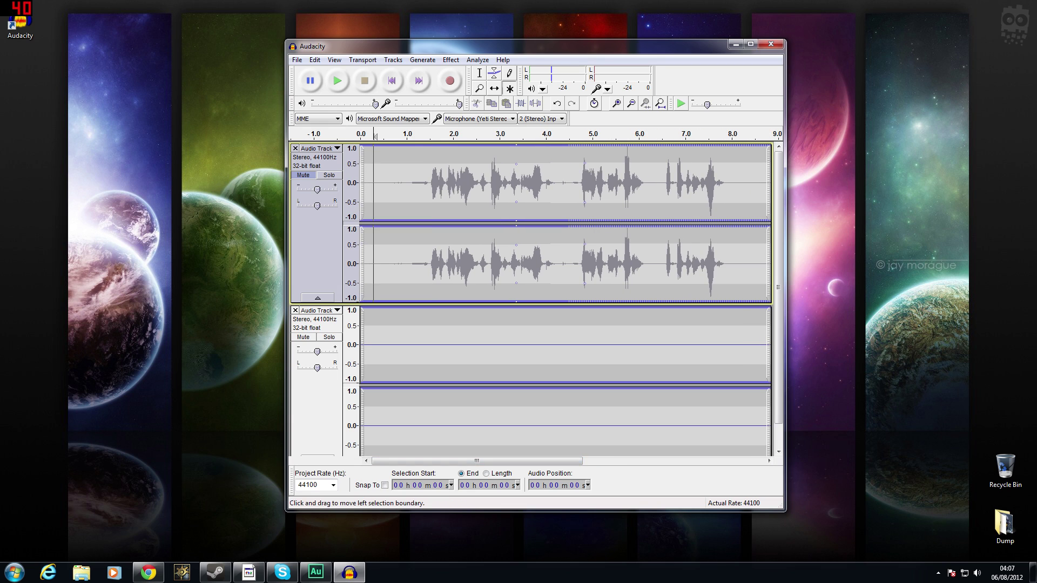
key("space")
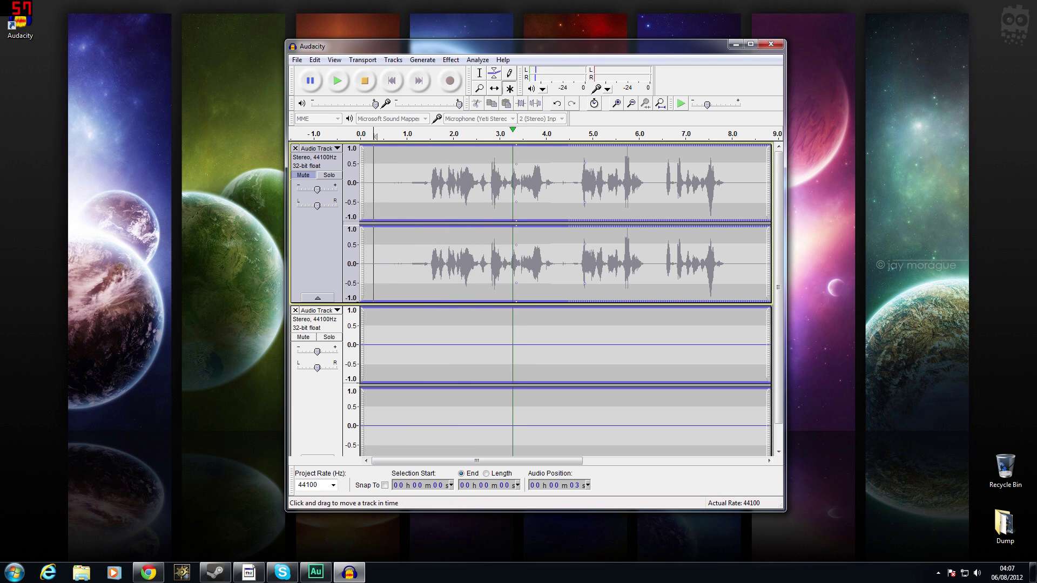
key("space")
- Unmute the voice track, mute the background-noise track and listen to about ten seconds of the voice from near its start
left_click(303, 175)
left_click(303, 337)
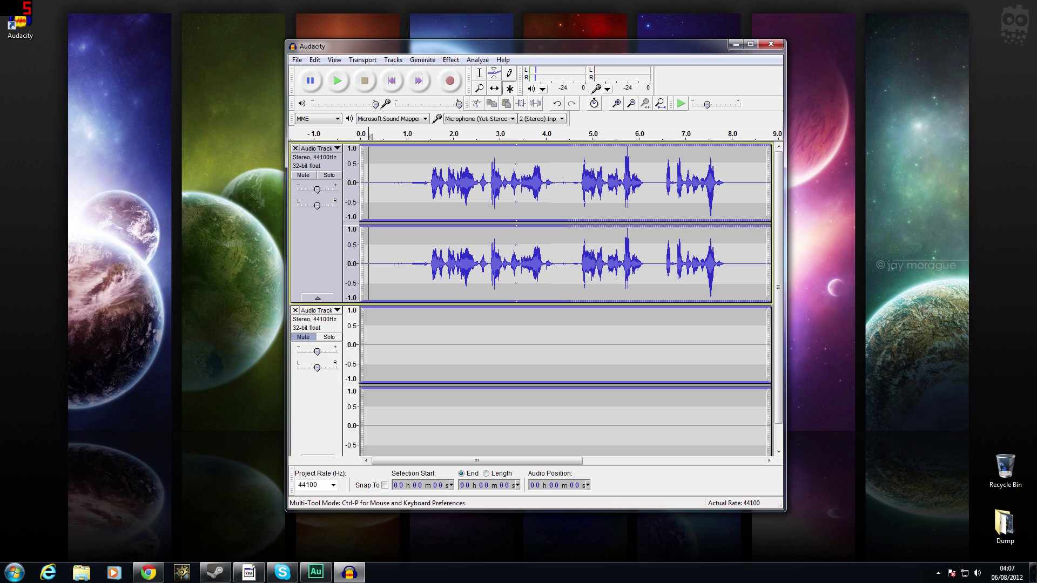
left_click(337, 81)
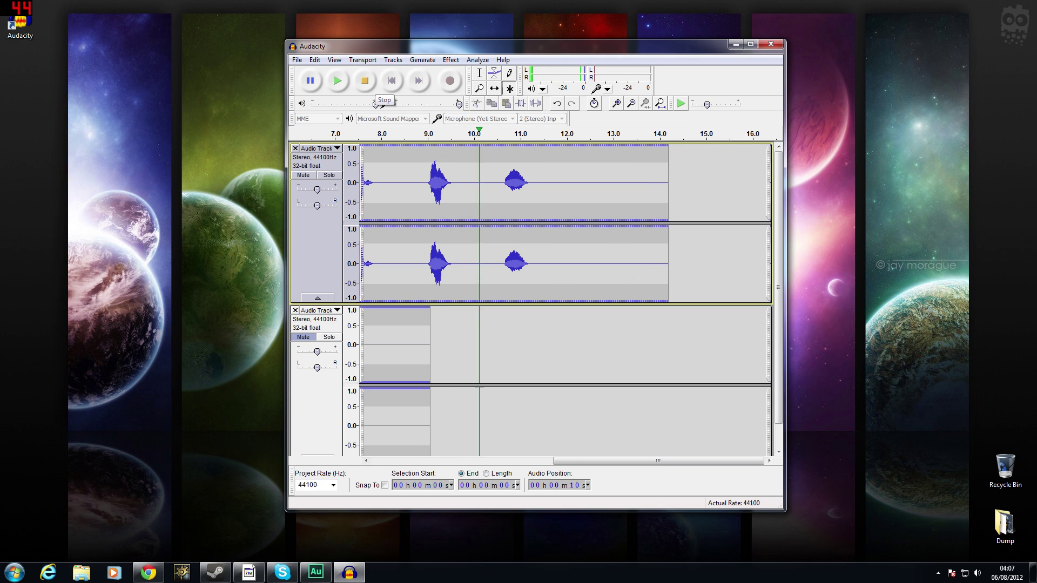
left_click(365, 80)
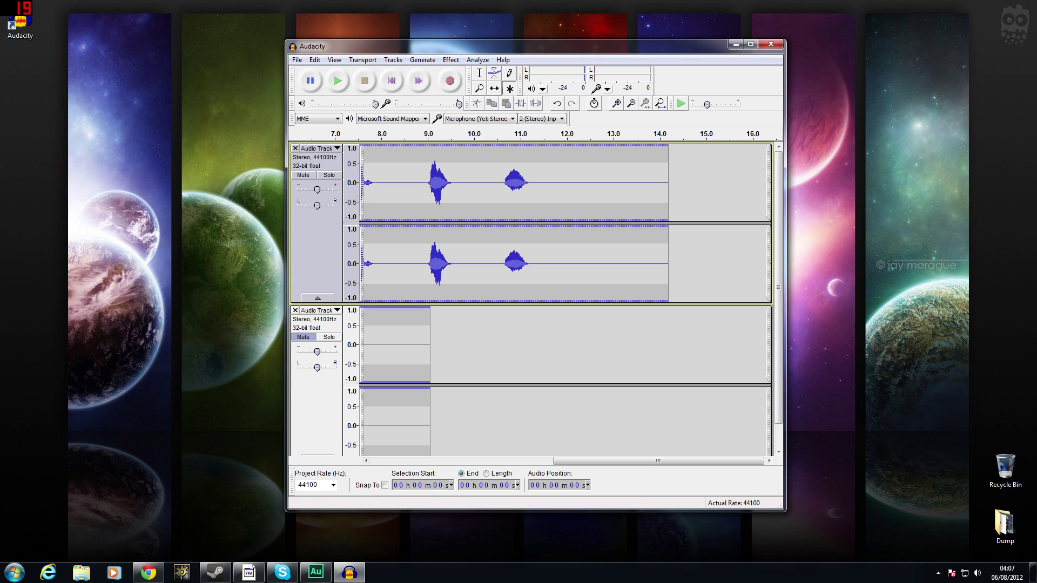
- Delete the background-noise track from the project
left_click(295, 310)
left_click_drag(657, 460, 476, 461)
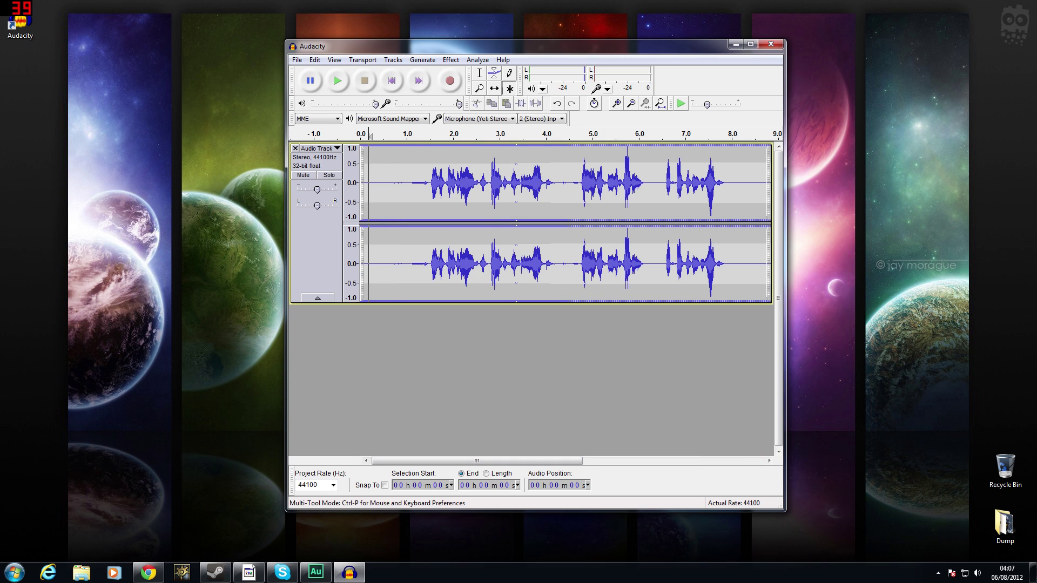
- Compress the entire voice track with -12 dB threshold, -40 dB noise floor, 2:1 ratio, 0.2 s attack, 1.0 s decay and make-up gain
double_click(398, 191)
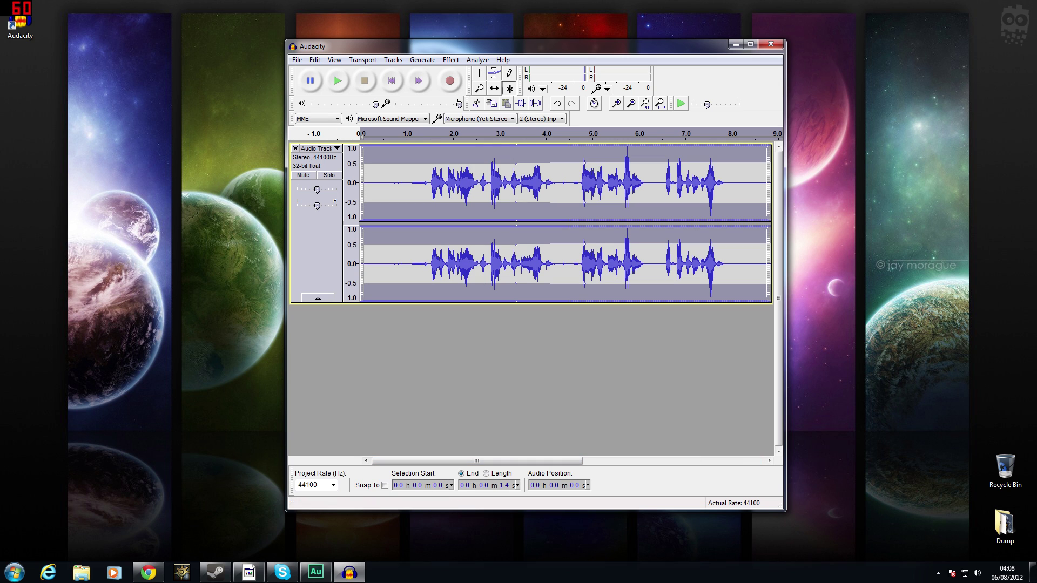
left_click(451, 60)
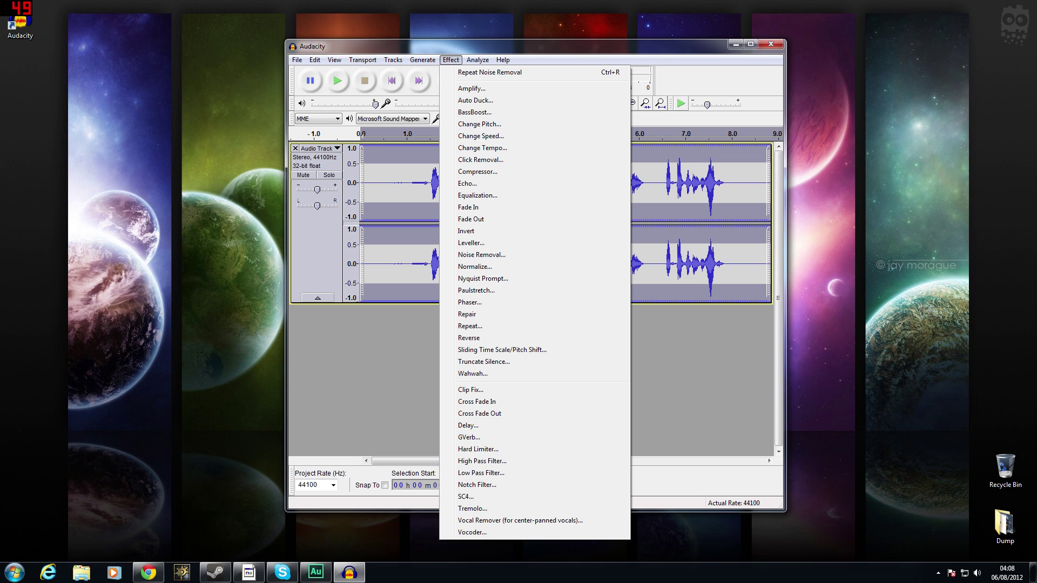
left_click(477, 172)
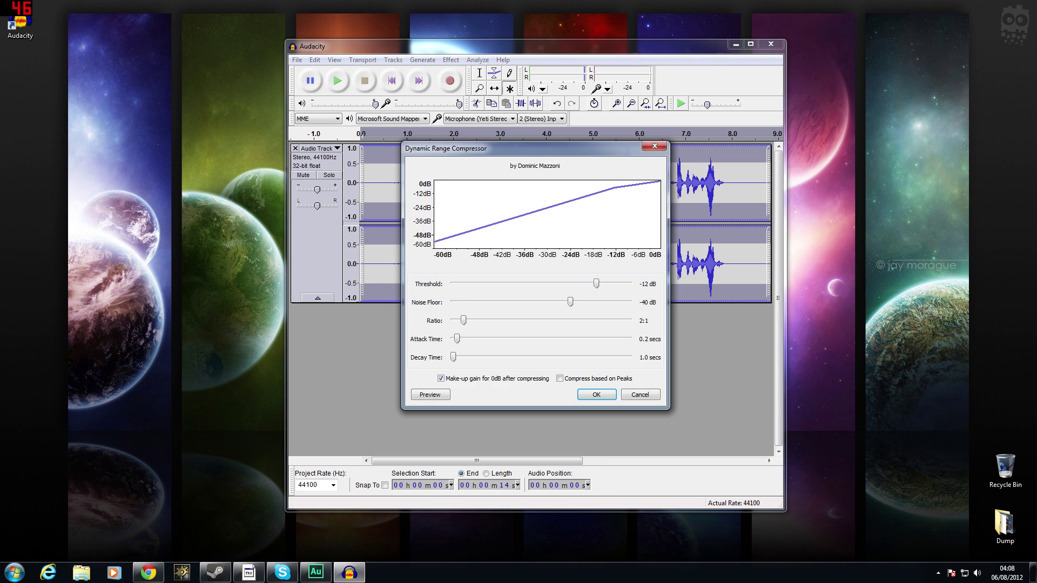
left_click_drag(513, 148, 605, 59)
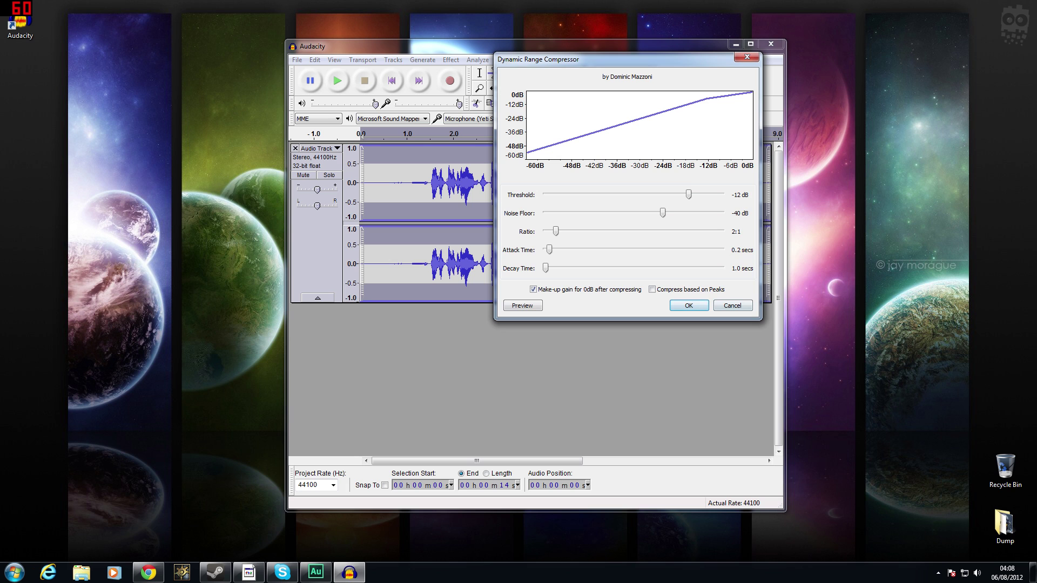
left_click_drag(540, 60, 262, 115)
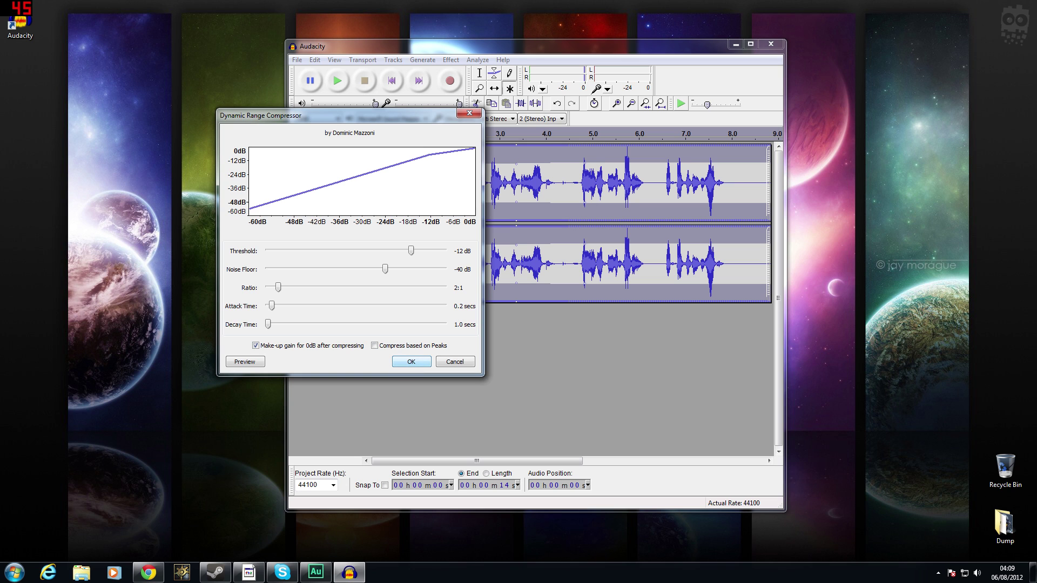
key("Return")
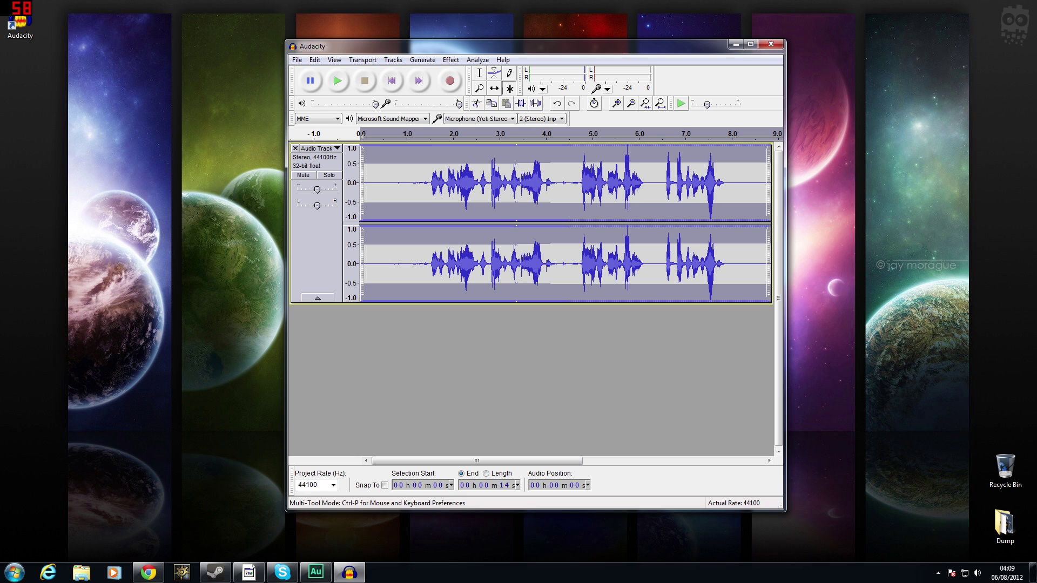
- Examine the loud peak between about 5.6 and 6.0 seconds in the compressed voice track close up
left_click_drag(619, 184, 639, 183)
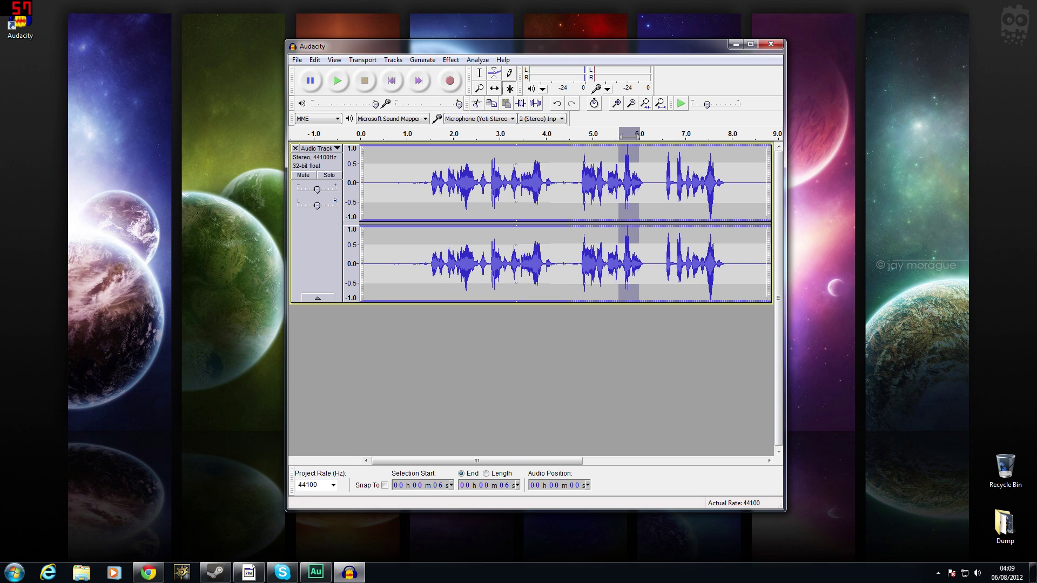
left_click(616, 103)
left_click(616, 103)
left_click(616, 103)
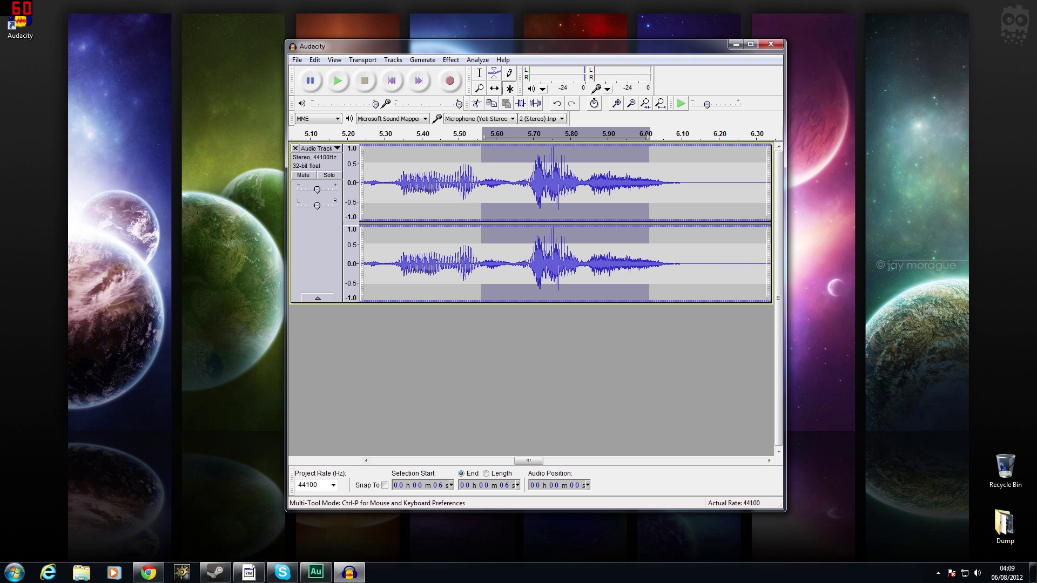
left_click_drag(529, 461, 419, 460)
left_click(631, 103)
left_click(631, 104)
left_click(631, 103)
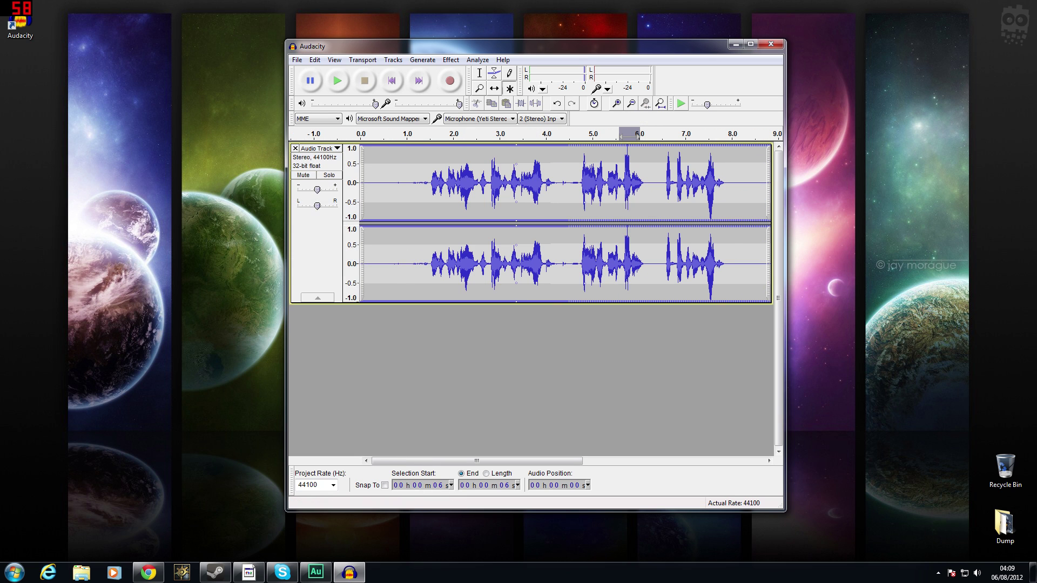
- Play back the compressed voice track, undo the compression and listen to the uncompressed version for comparison
left_click(409, 135)
key("space")
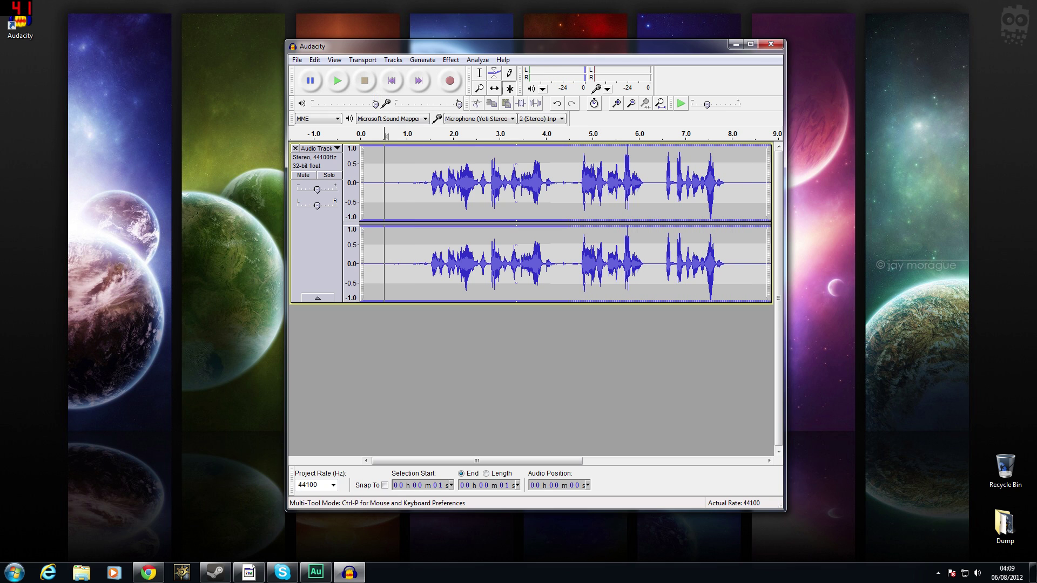
key("ctrl+a")
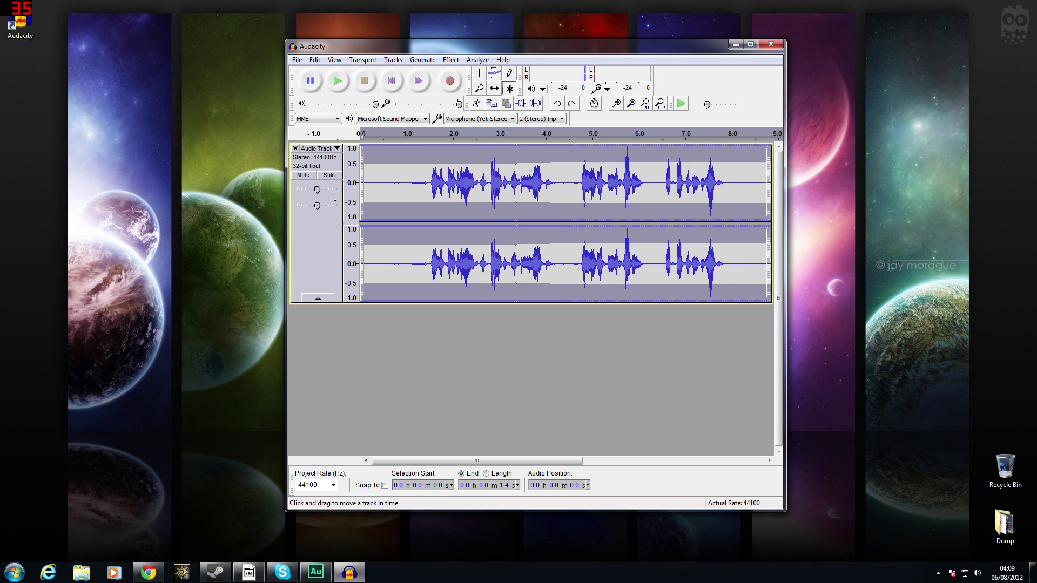
key("space")
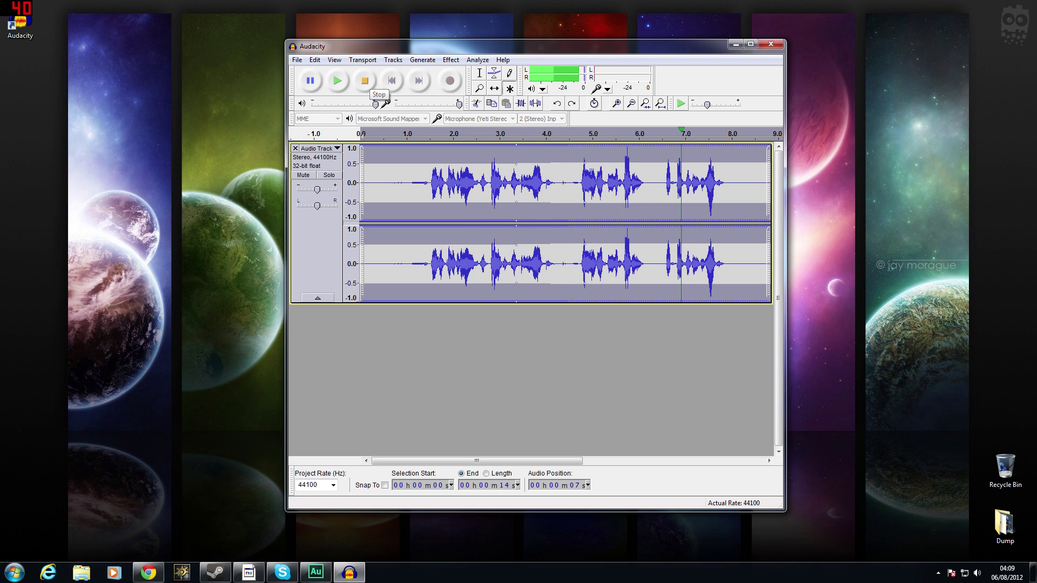
left_click(372, 85)
- Reapply the Compressor effect to the entire voice track with its existing settings
left_click(450, 59)
left_click(478, 171)
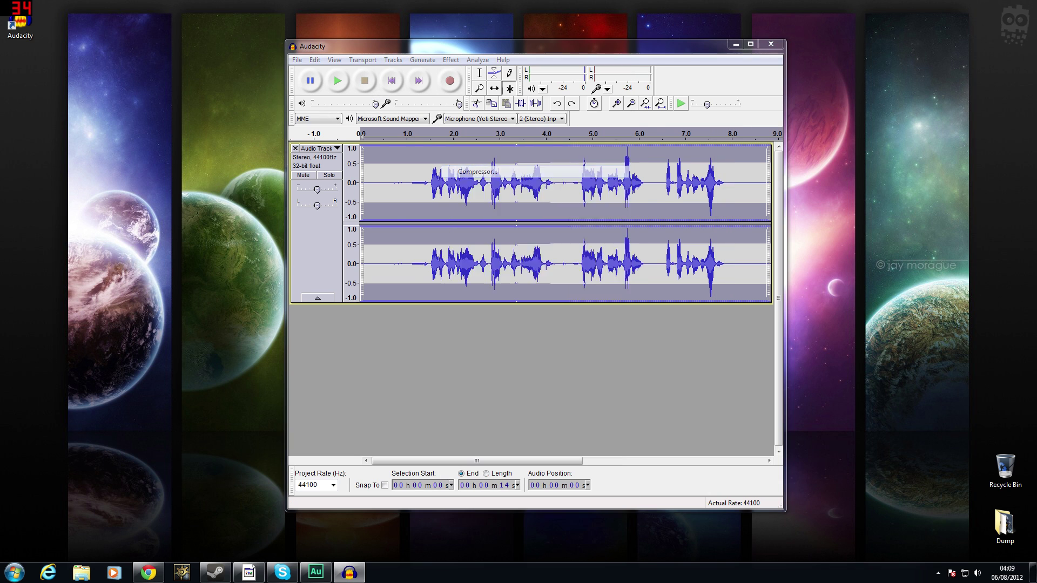
key("Return")
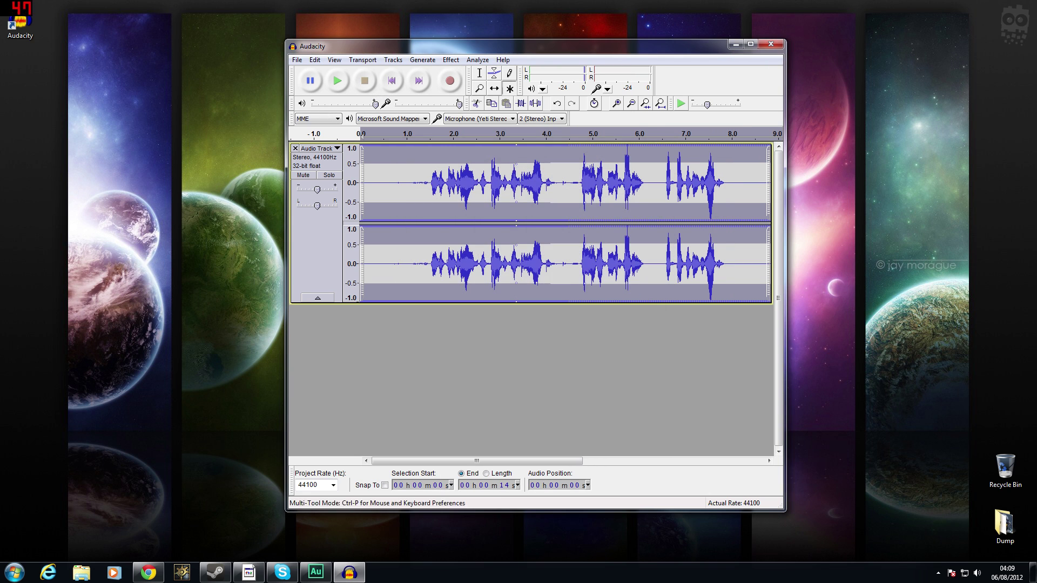
- Listen to several seconds of the recompressed voice track, starting just after the 1-second mark
left_click(414, 183)
left_click(337, 80)
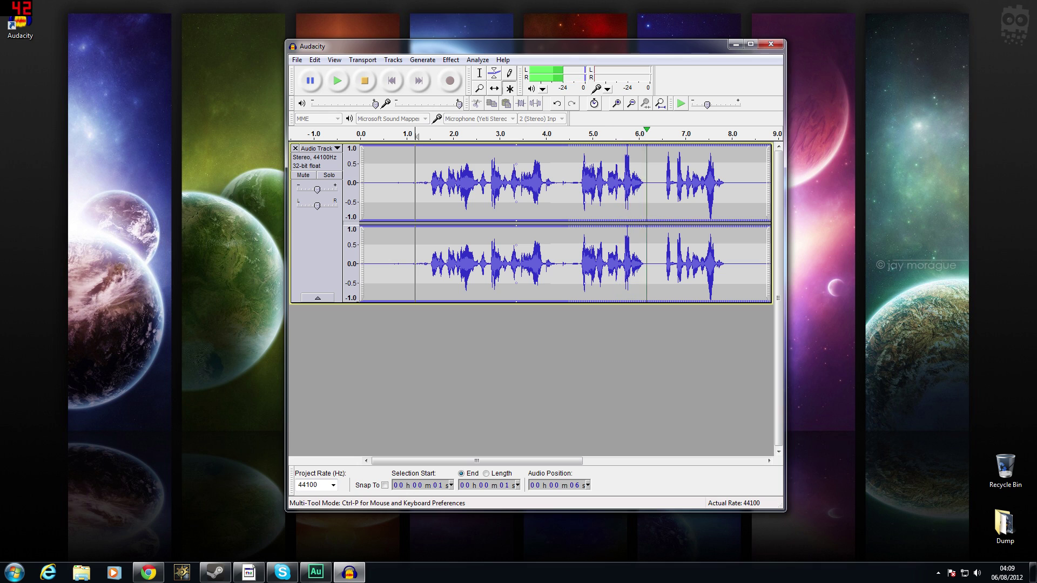
left_click(364, 80)
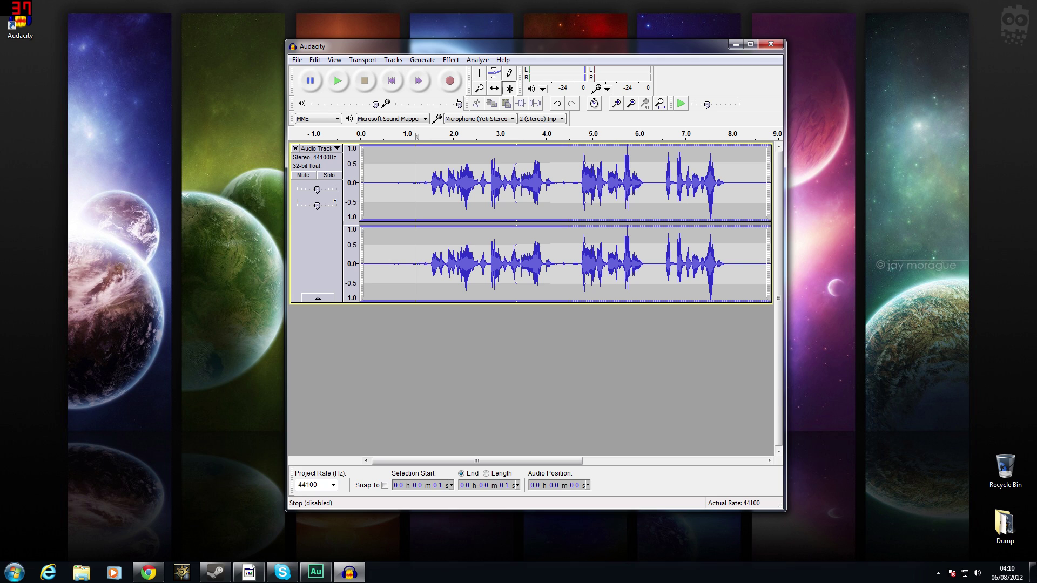
- Export the audio to the Audio Projects folder as a WAV (Microsoft) signed 16 bit PCM file named Hello
left_click_drag(365, 46, 414, 38)
left_click(346, 51)
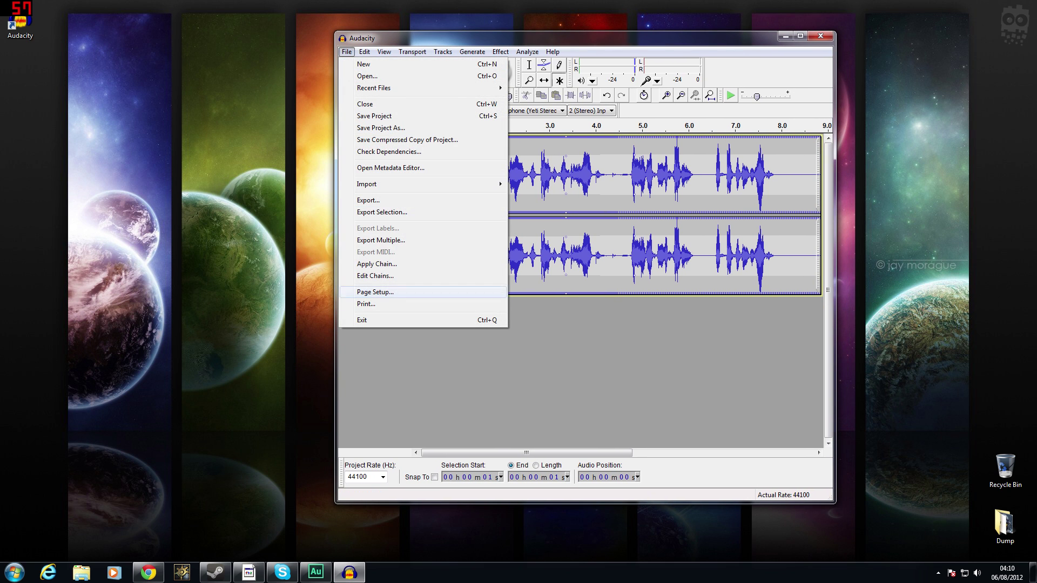
left_click(368, 200)
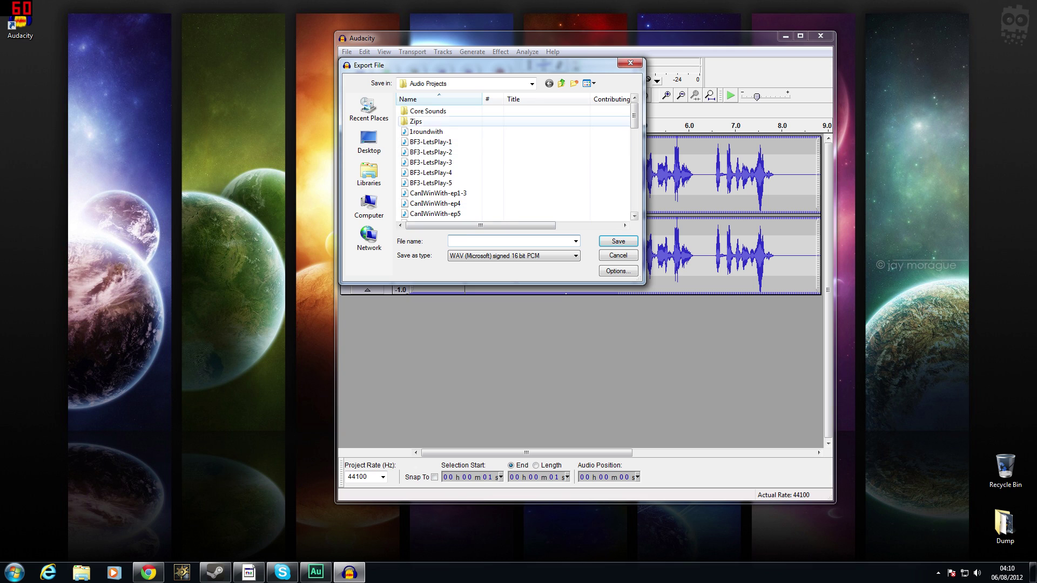
left_click_drag(634, 122, 634, 172)
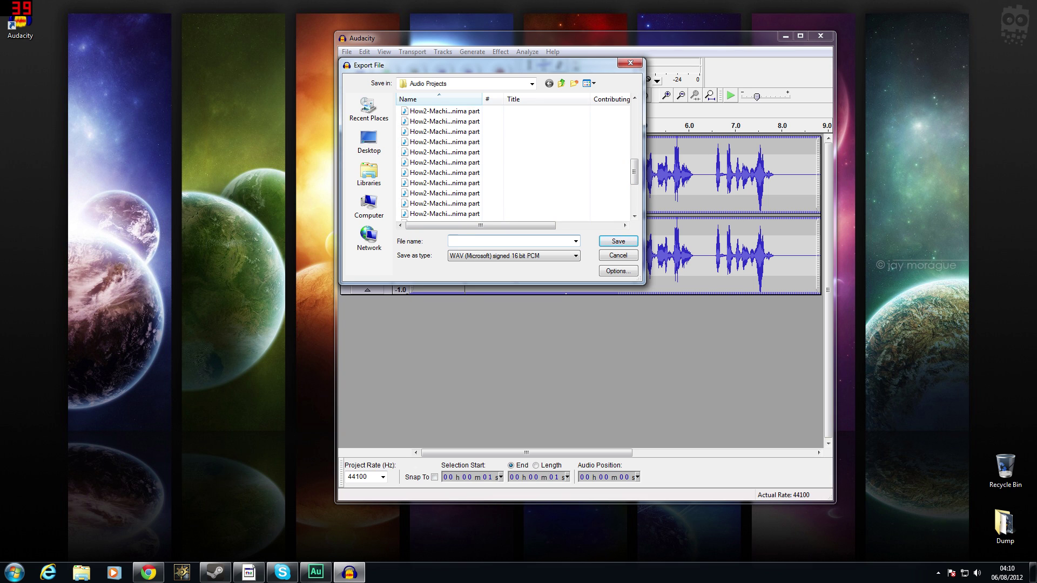
type("#")
key("BackSpace")
type("Hello")
key("Return")
- Look through the export's metadata tags, including Artist Name and Year, without entering values, and close the metadata editor
key("Right")
key("Down")
key("Down")
key("Down")
key("Down")
key("Down")
key("Down")
key("Up")
key("Up")
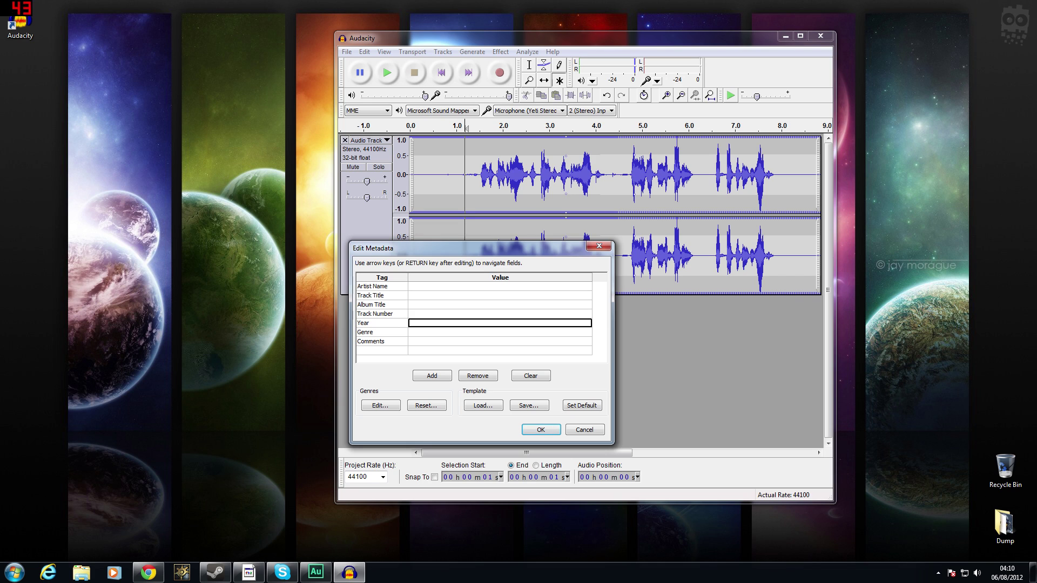
key("Up")
key("Up")
key("Up")
key("Up")
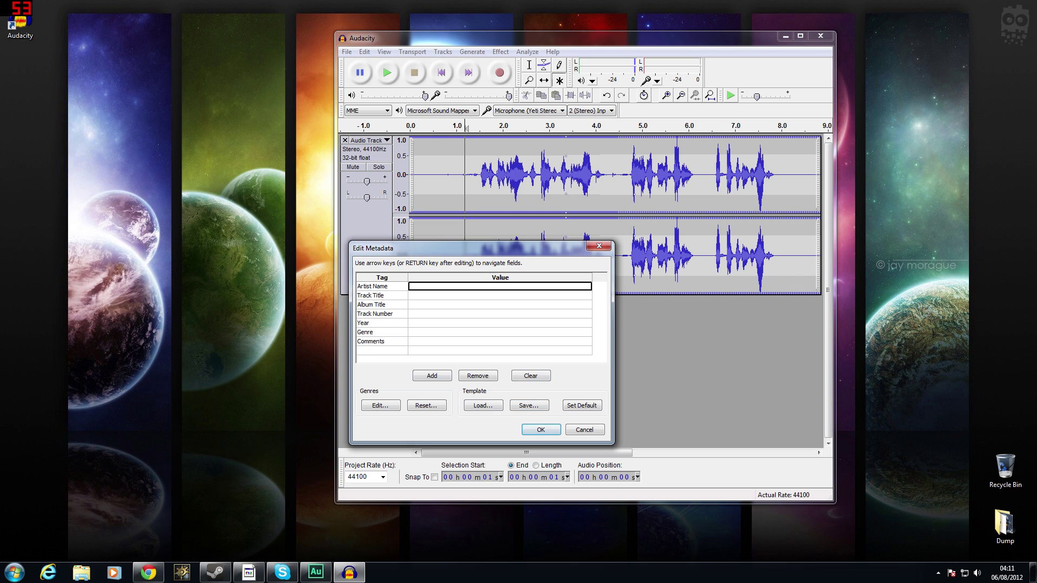
key("Escape")
- Switch to Windows Explorer and open the Audio Projects folder inside Projects on the Projects Dump (X:) drive
key("super")
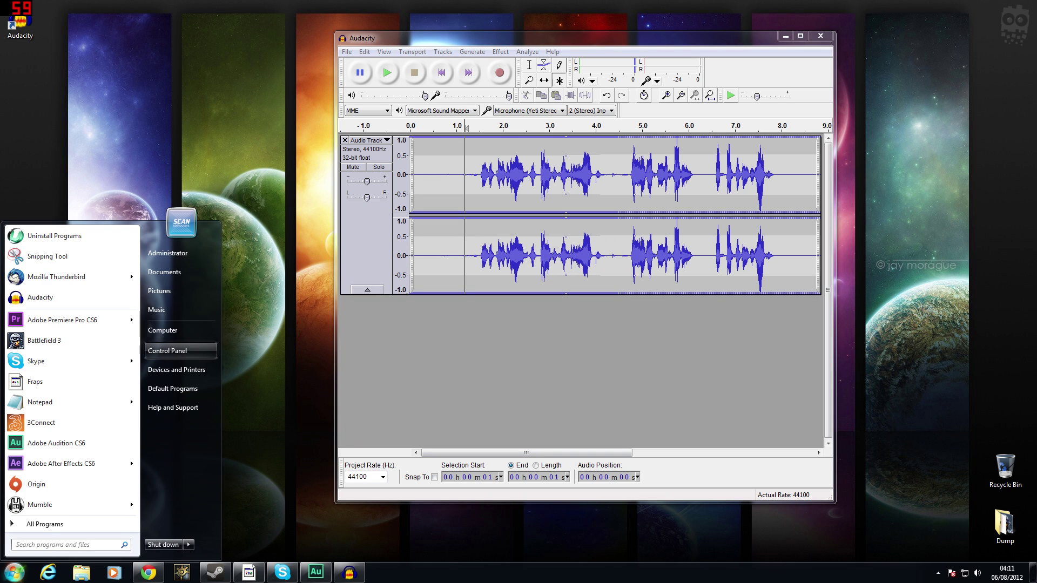
left_click(180, 330)
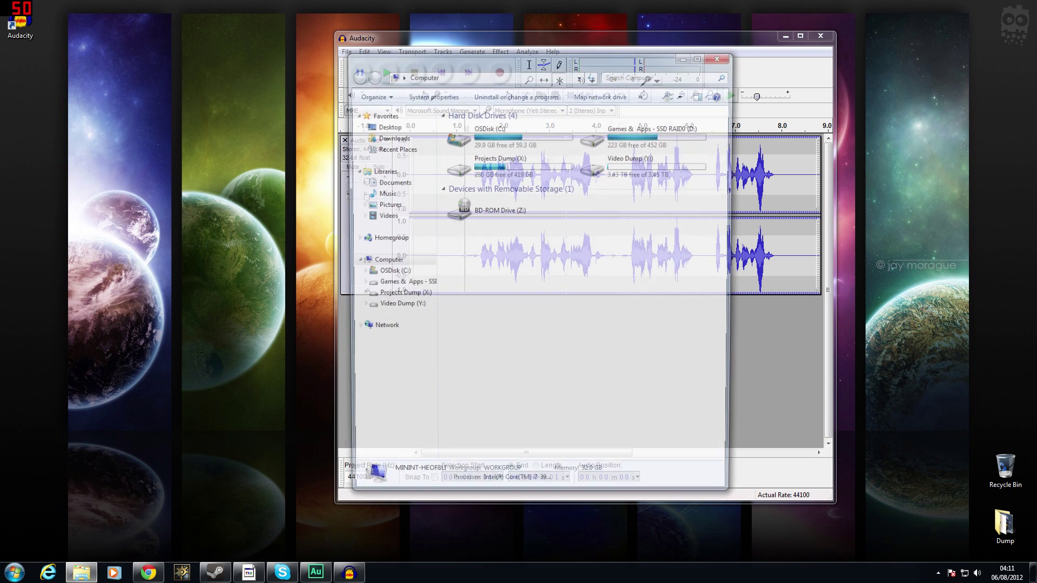
double_click(644, 137)
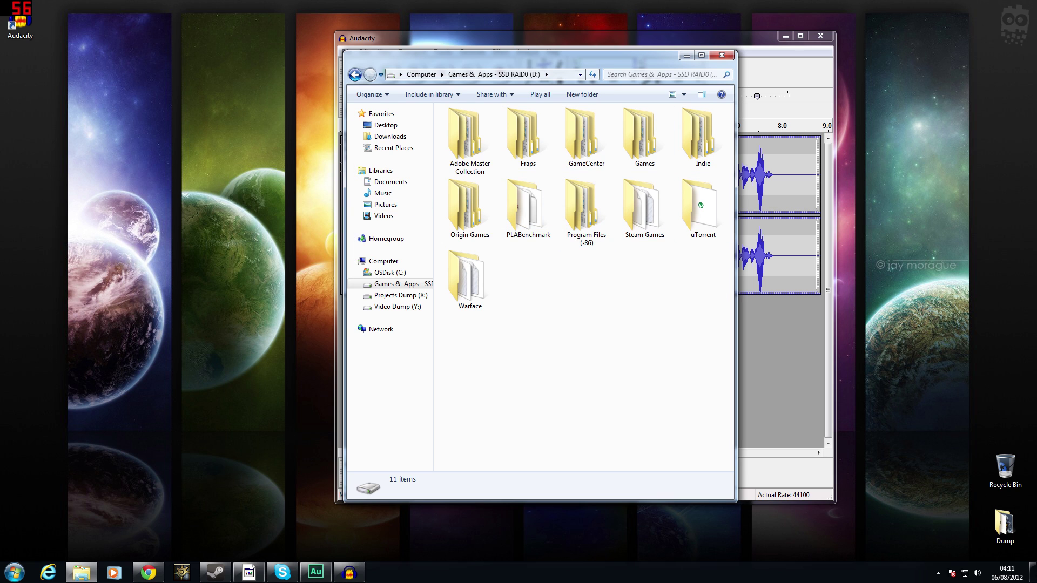
left_click(355, 74)
double_click(507, 166)
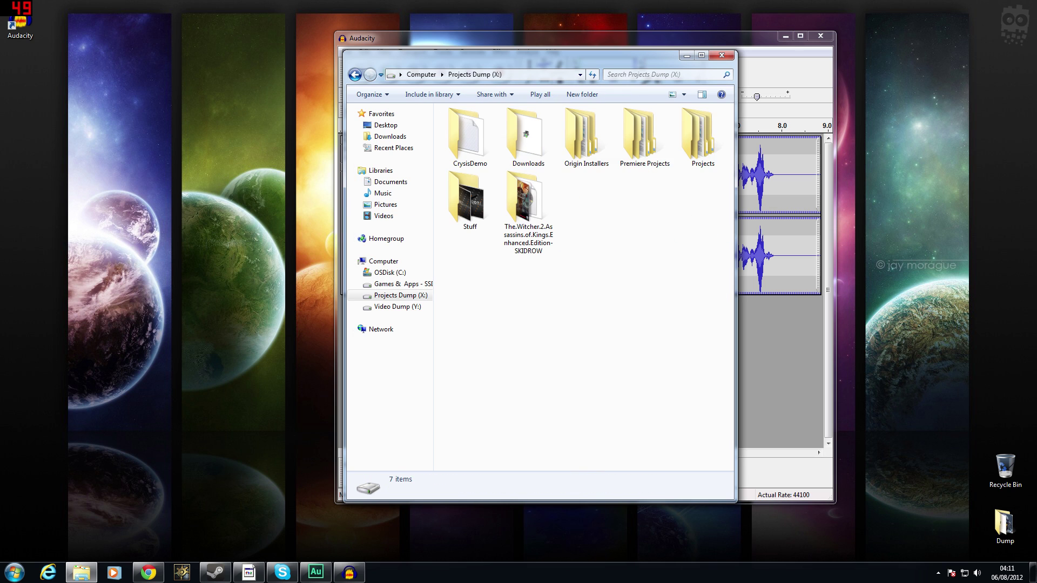
double_click(703, 137)
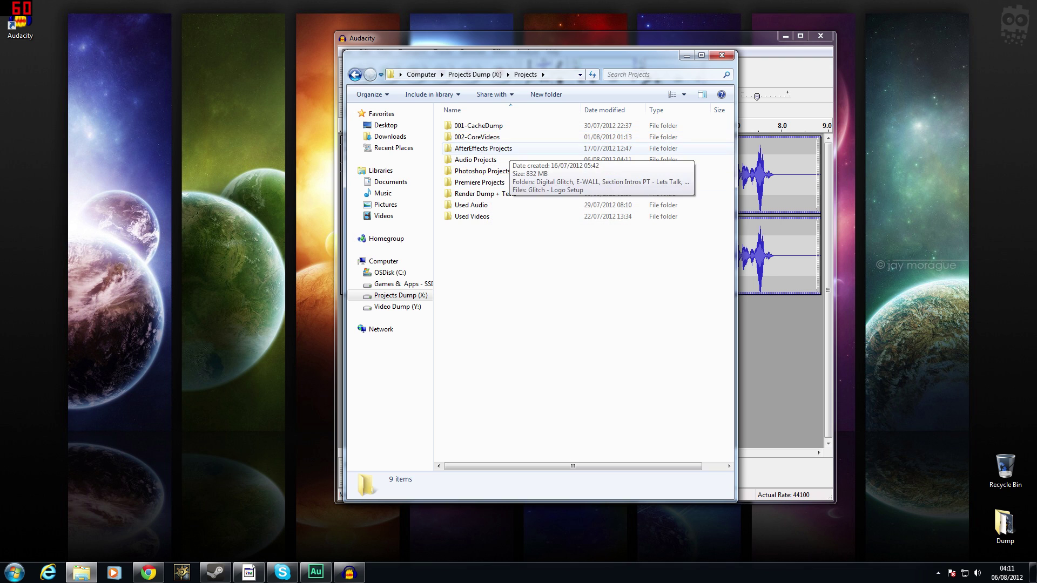
double_click(573, 160)
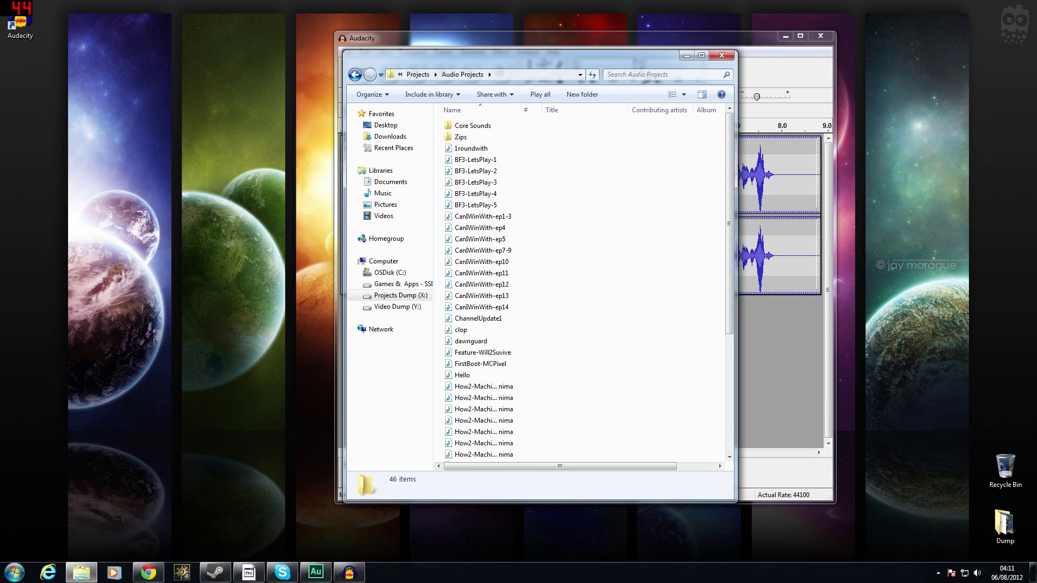
- Play the exported Hello file from the Audio Projects folder, and close both the media player and the folder window
scroll(580, 286, "down", 5)
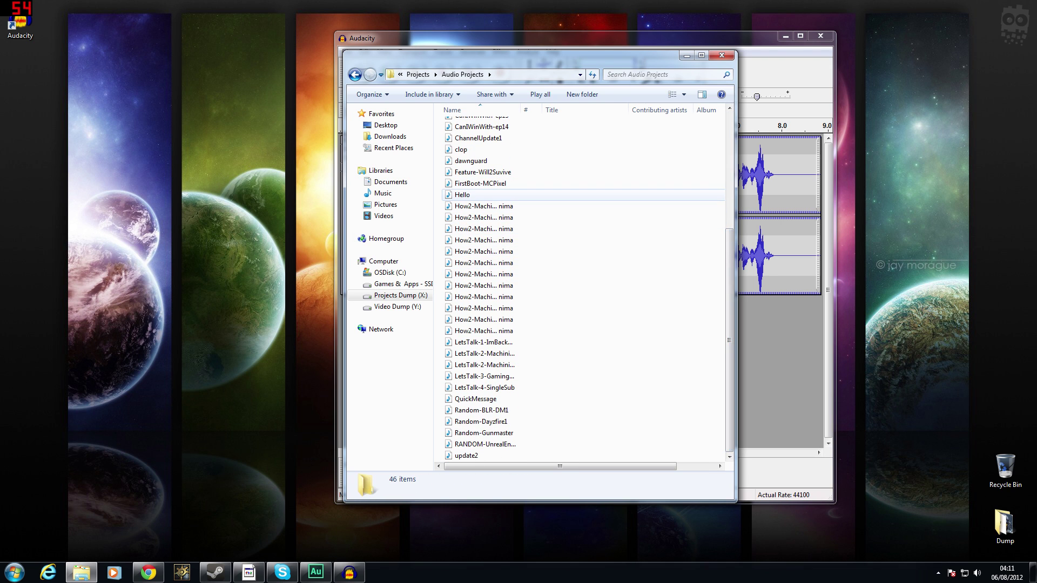
double_click(462, 194)
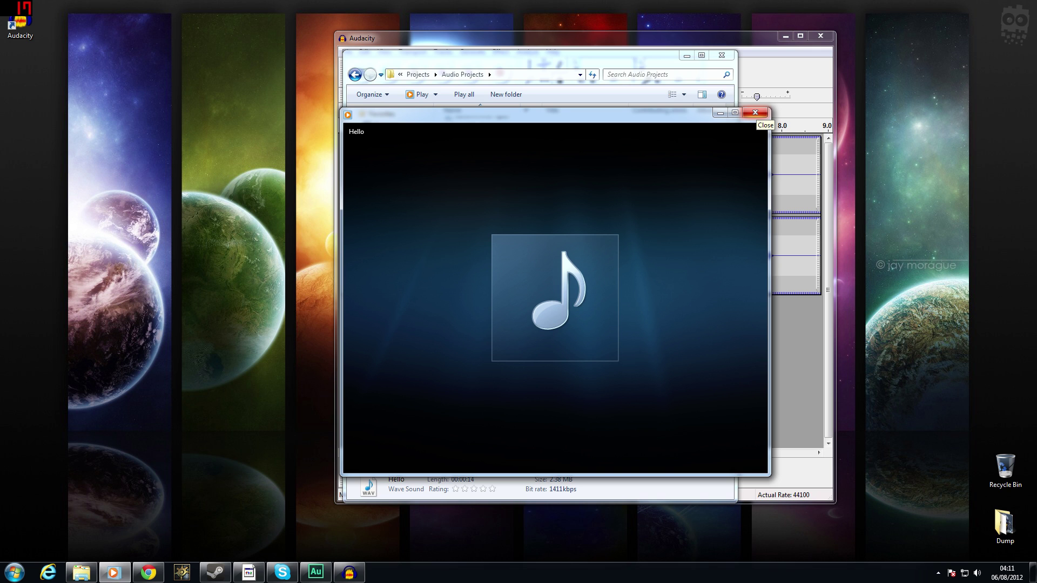
left_click(755, 113)
key("alt+F4")
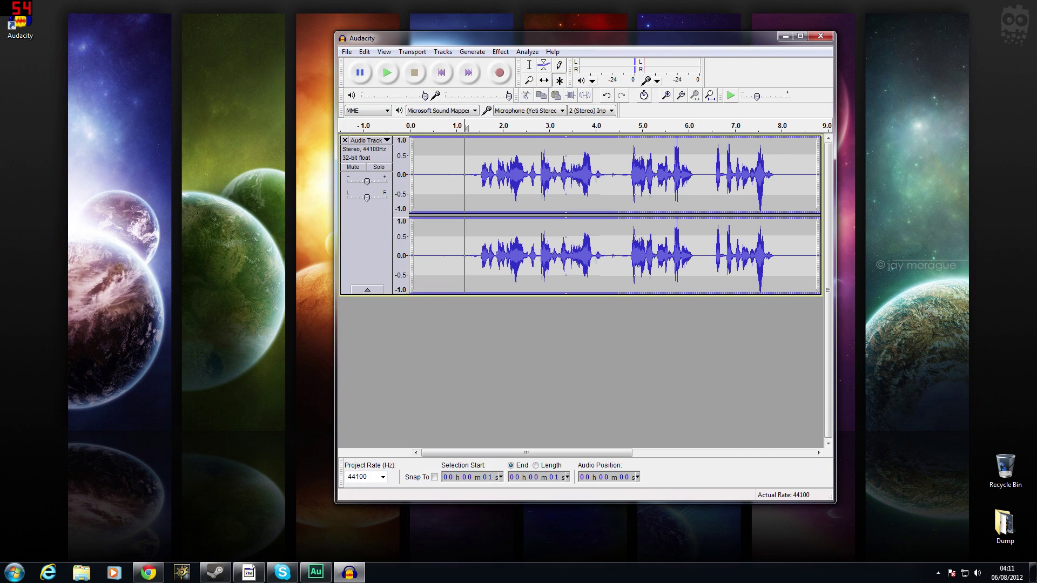